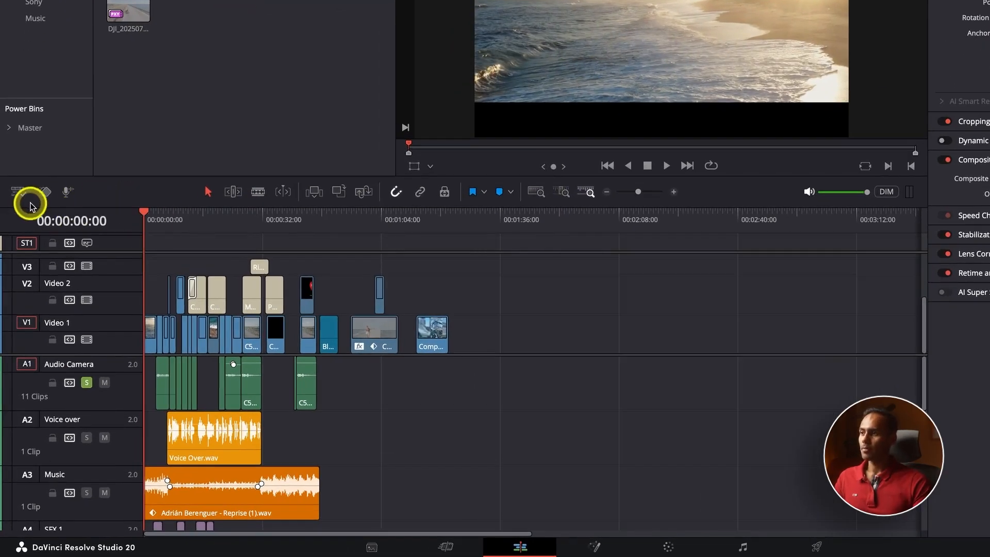
Step: Turn audio waveforms off and back on, then enable stacked timelines so Timeline 1 shows as a tab
click(19, 193)
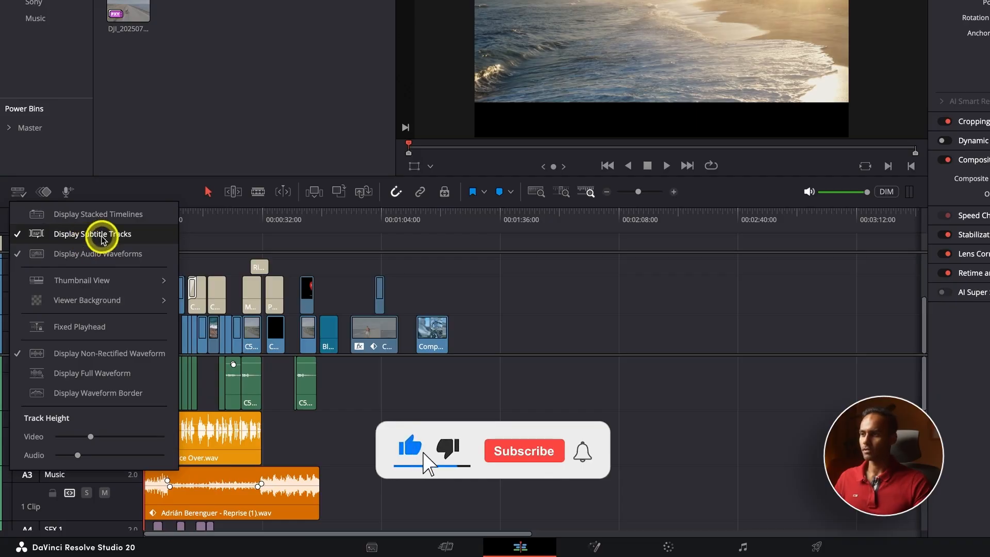
click(76, 253)
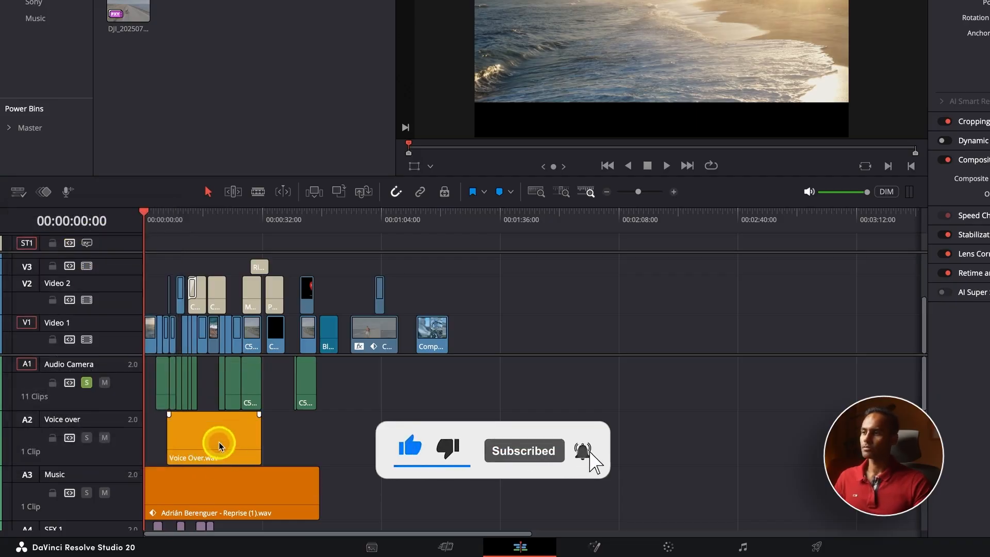
click(18, 192)
click(69, 254)
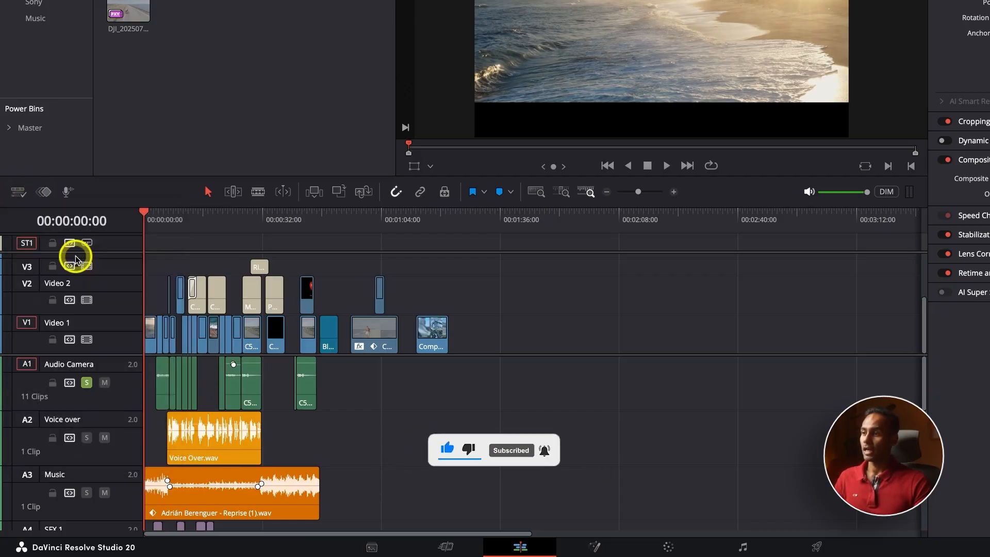
click(22, 192)
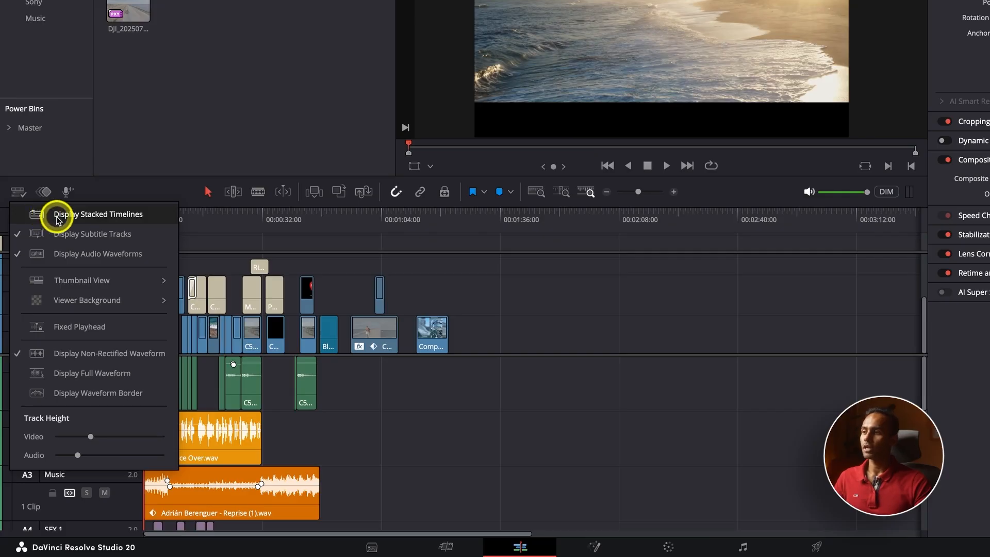
click(58, 216)
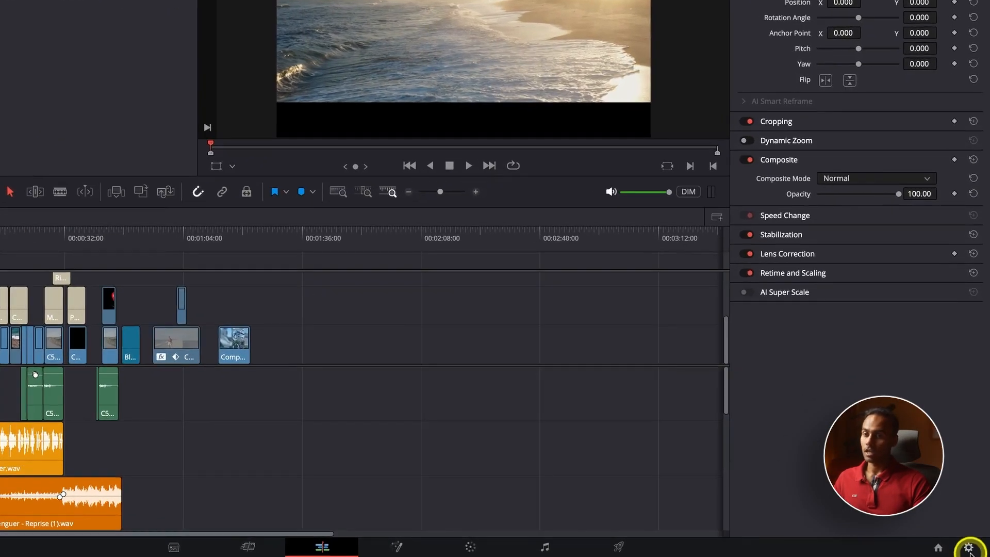
Step: Open the Denmark company project and hide the stacked timeline tabs
click(938, 547)
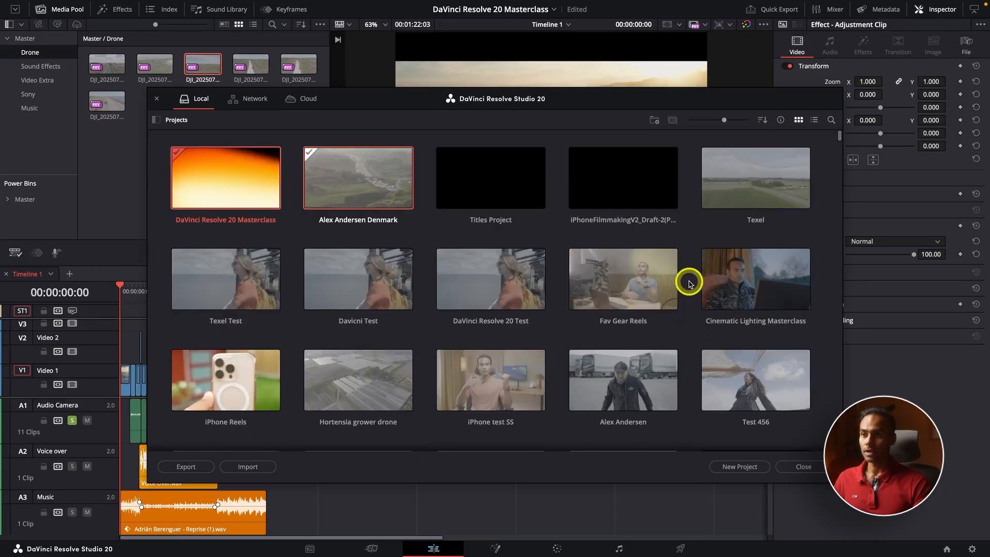
double_click(377, 187)
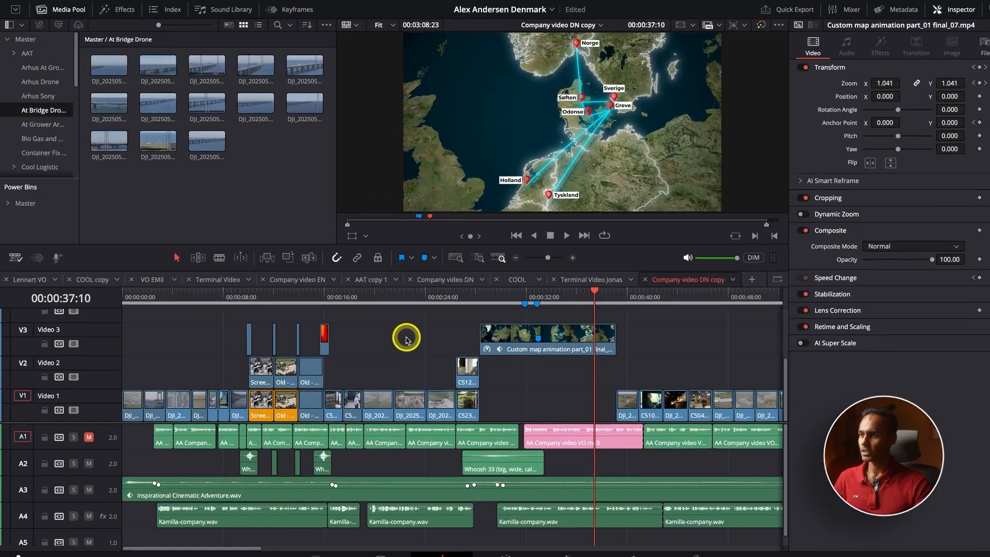
click(15, 257)
click(25, 272)
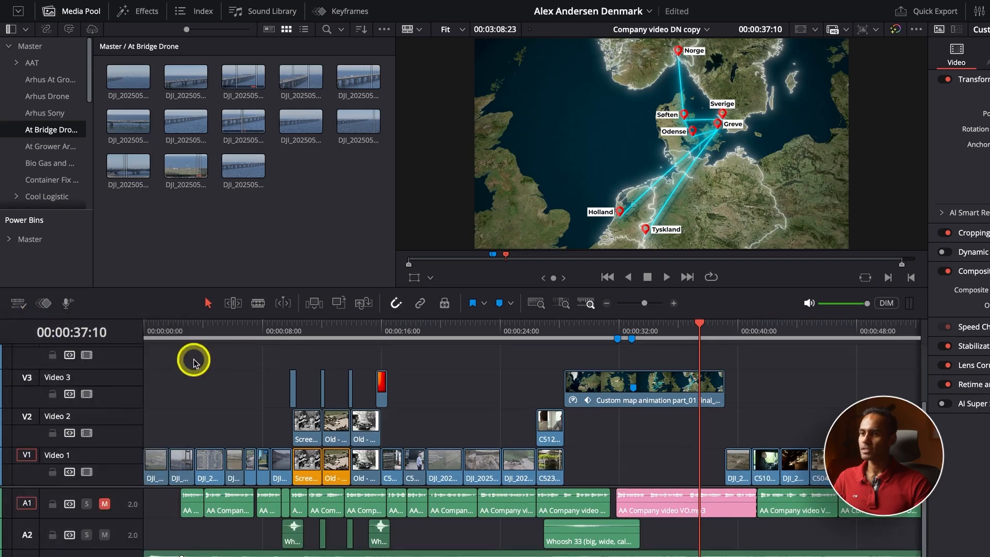
Step: Zoom out the Company video DN copy timeline and locate a Video 1 clip's source in the Media Pool
key(super+minus)
click(530, 331)
key(super+minus)
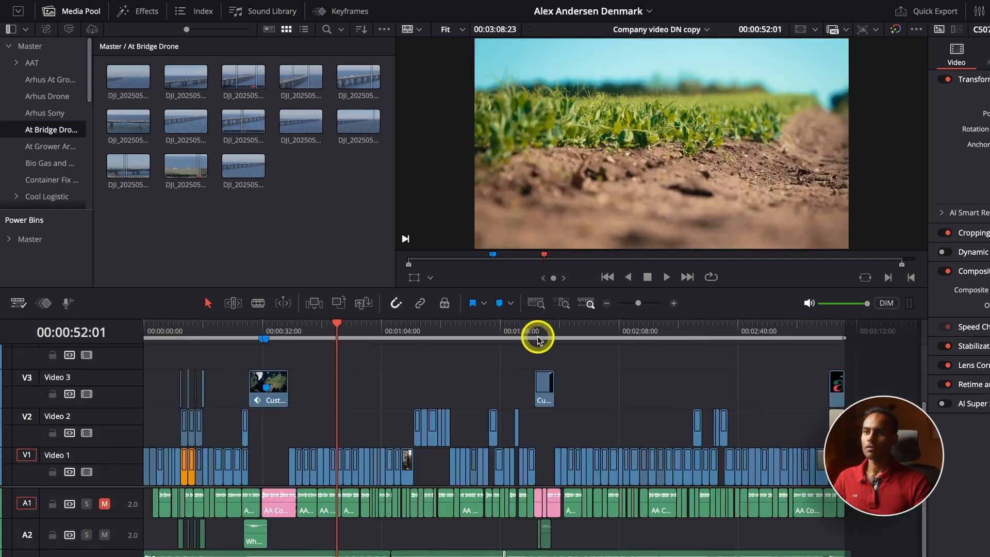
key(super+minus)
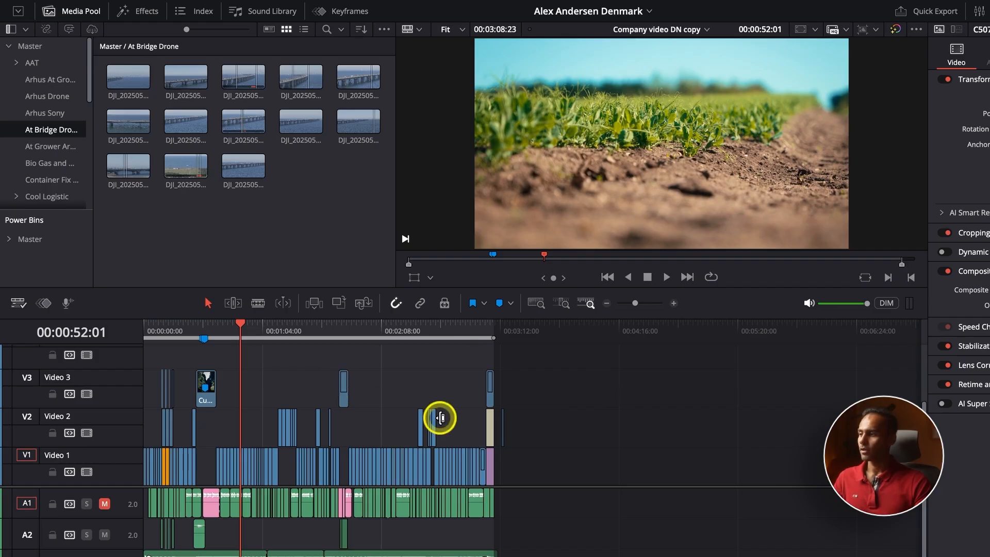
click(372, 379)
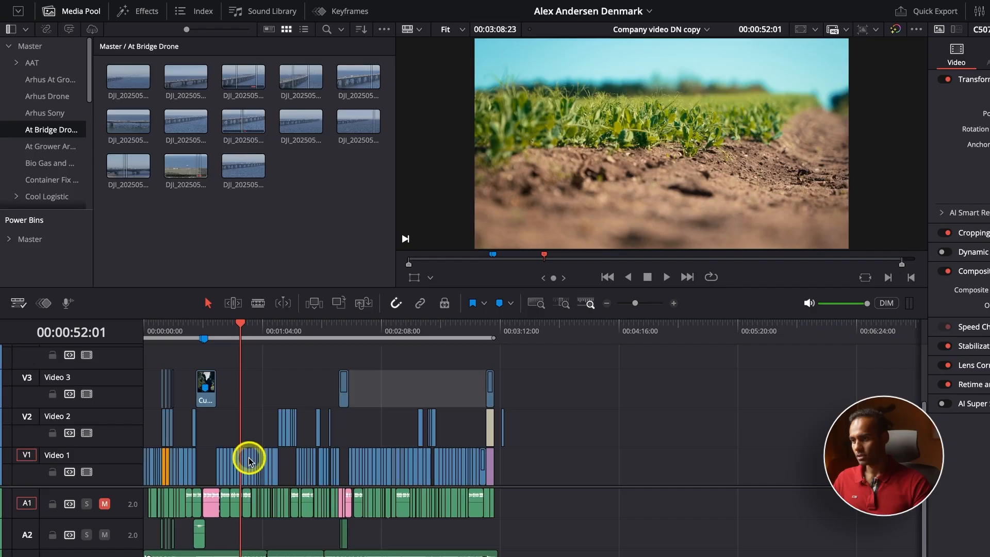
click(248, 460)
key(alt+f)
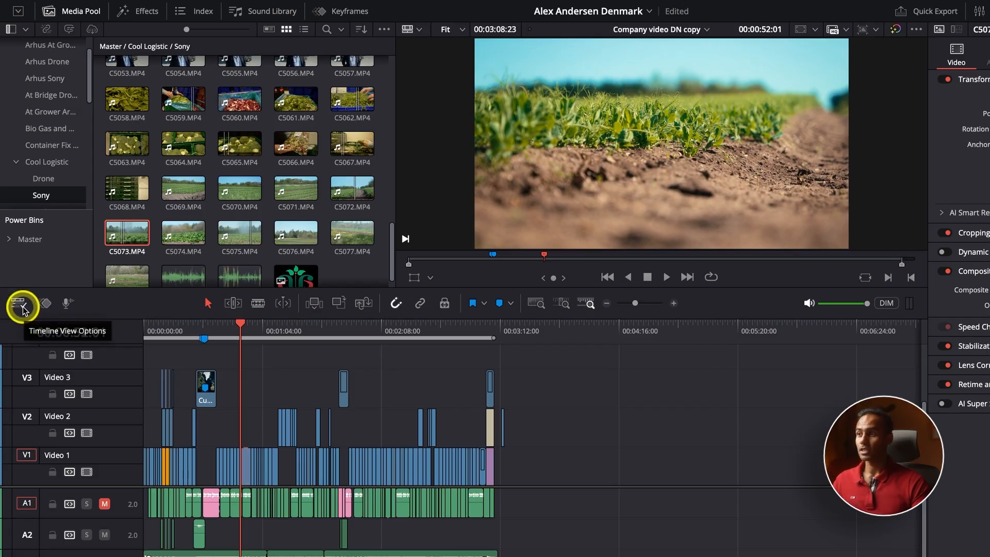
Step: Expand the Master bin's folders and open the Timelines bin
scroll(50, 202, up, 2)
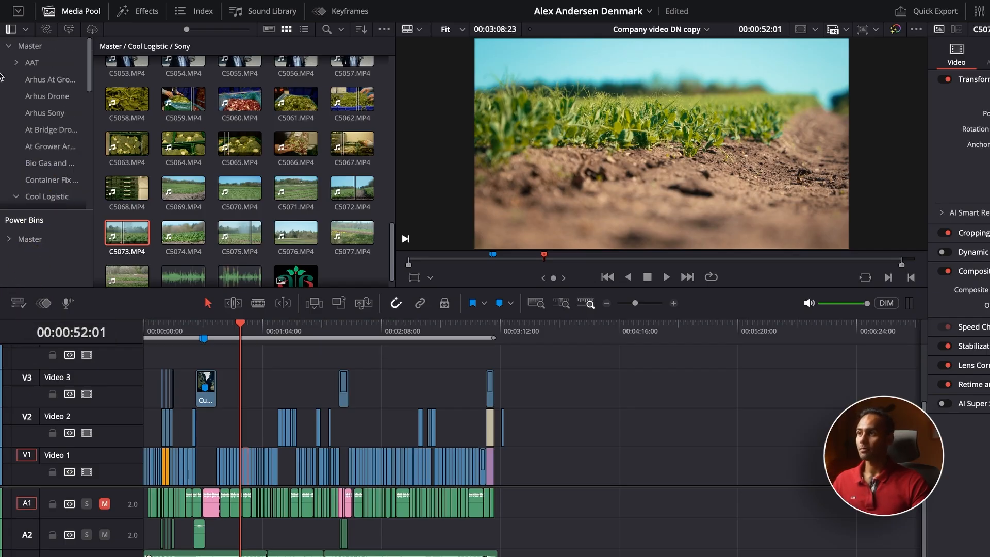
click(16, 64)
click(16, 64)
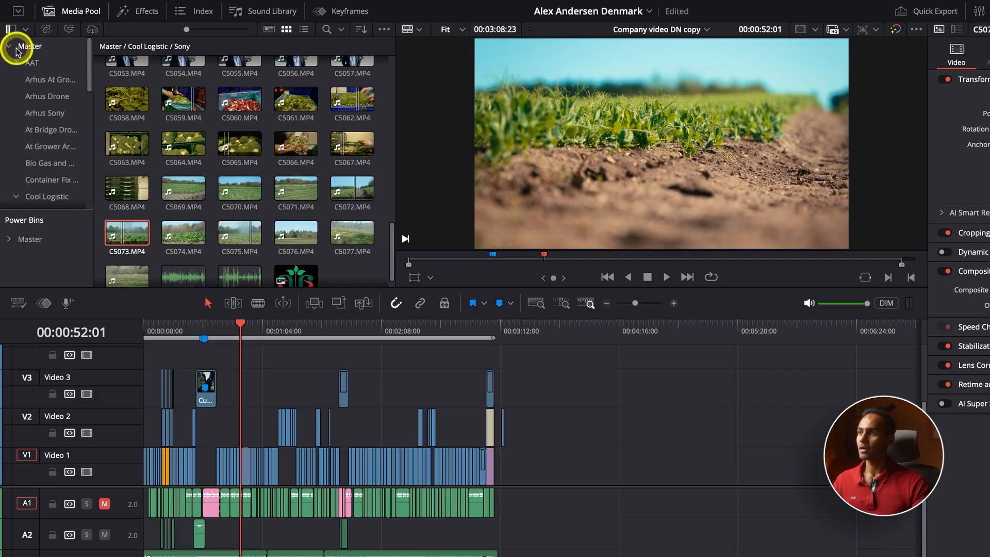
click(17, 50)
scroll(269, 248, up, 1)
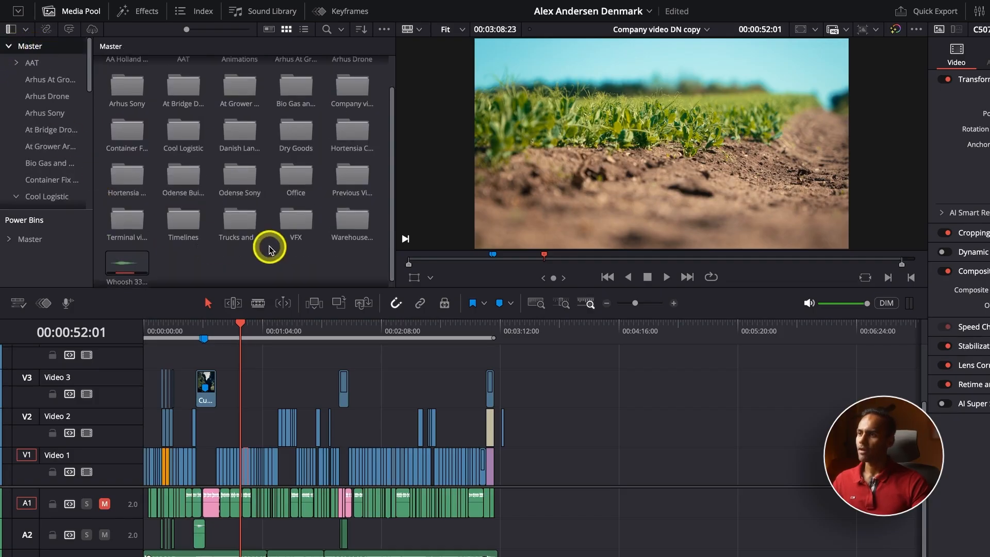
double_click(186, 234)
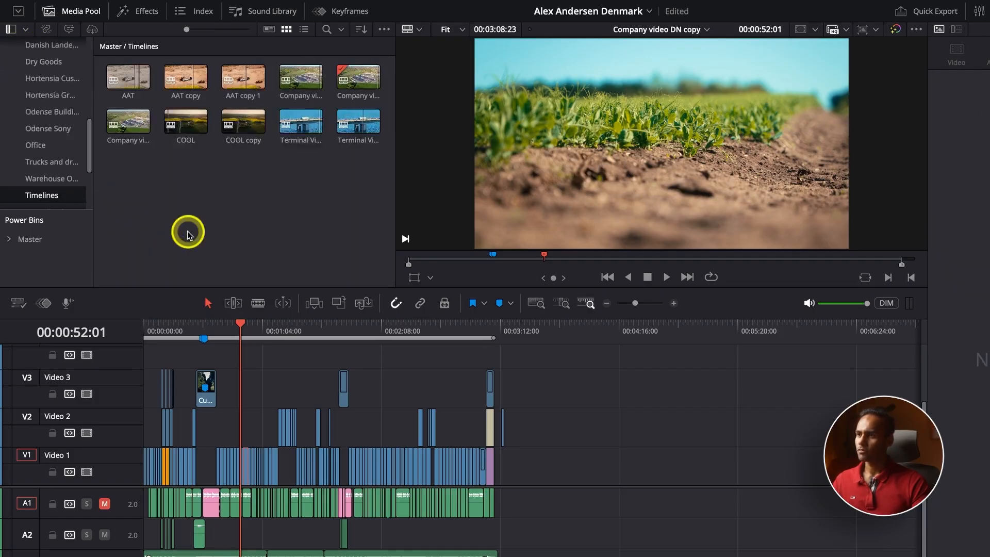
Step: Start creating a new timeline from the bin's context menu, then cancel it
right_click(252, 199)
mouse_move(266, 205)
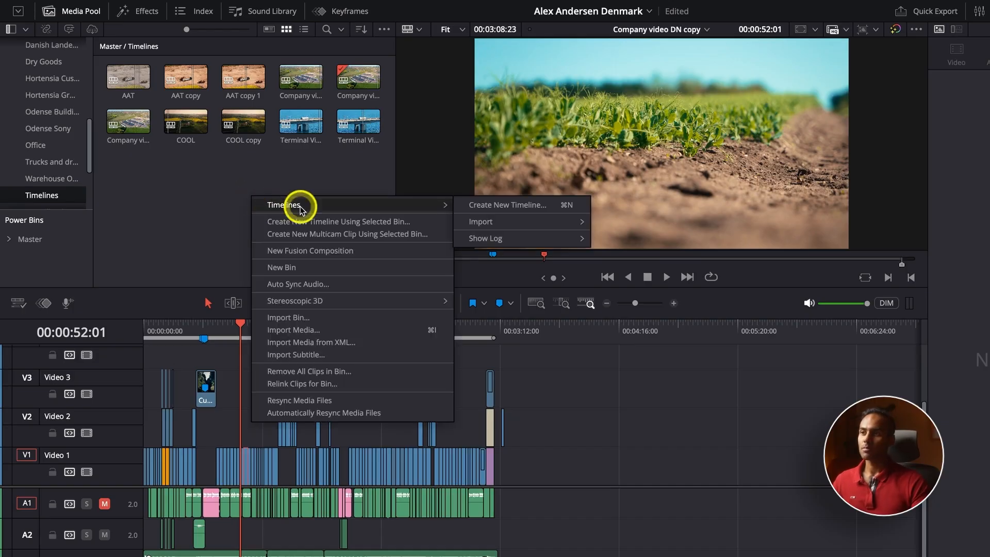
click(510, 206)
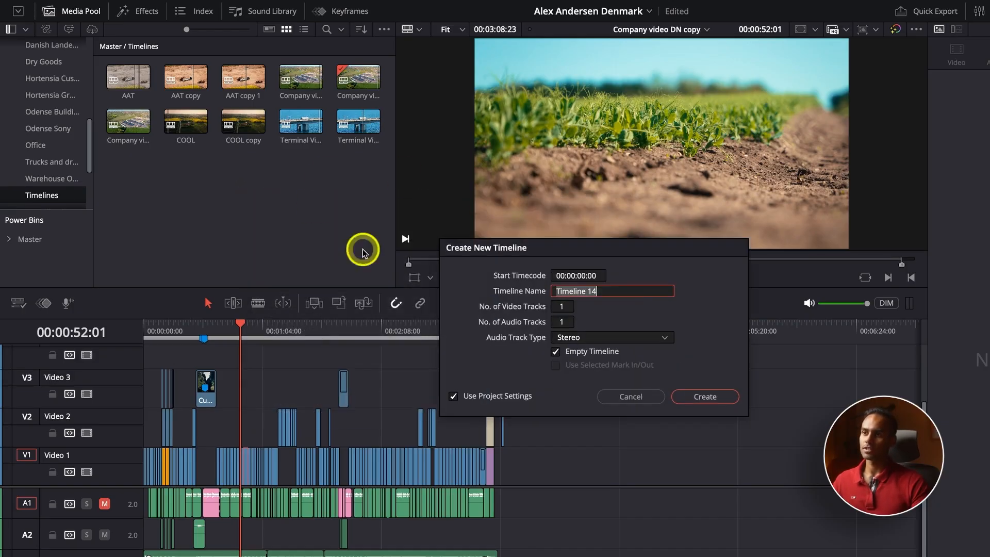
click(637, 397)
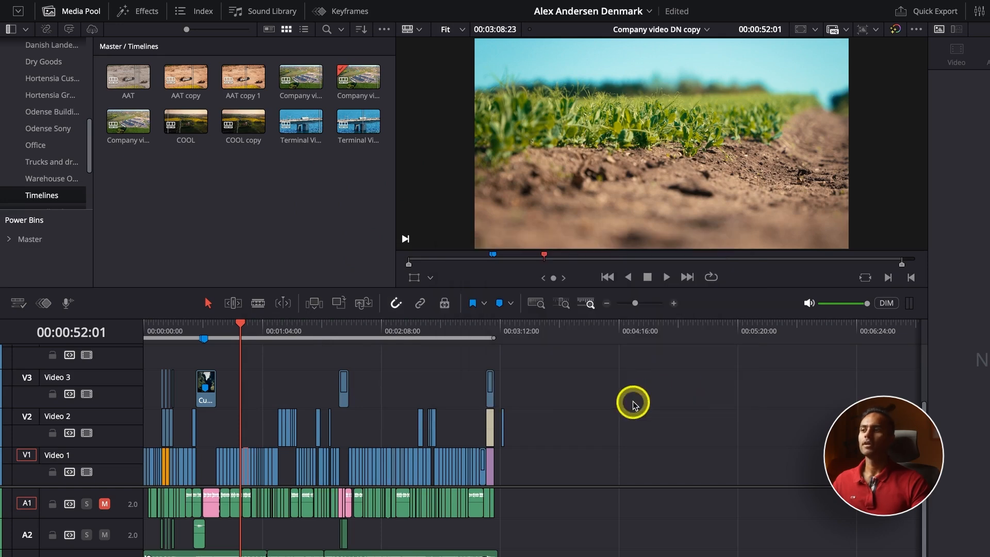
click(18, 303)
Step: Show timelines as tabs again, check the Terminal Video timeline, then switch to the VO timeline
click(35, 327)
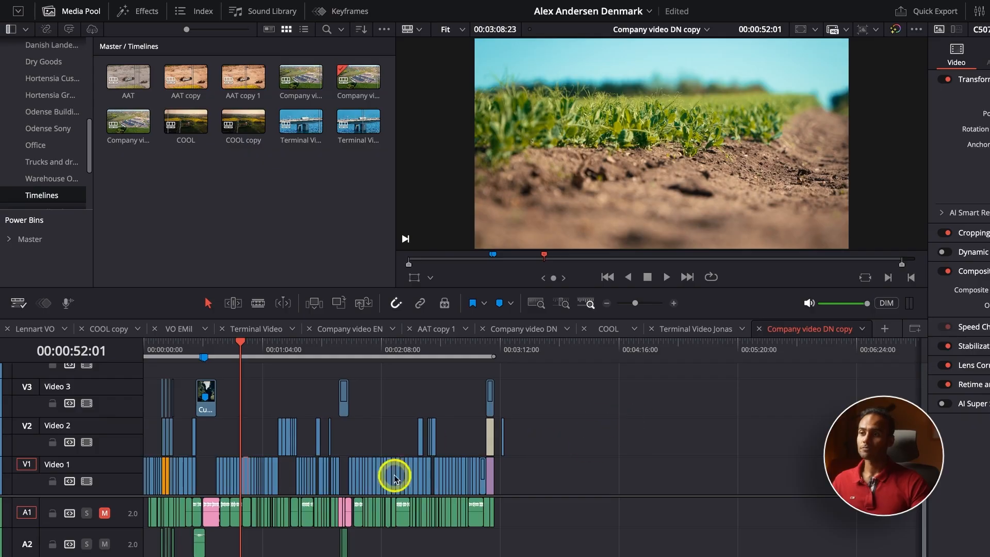
click(732, 331)
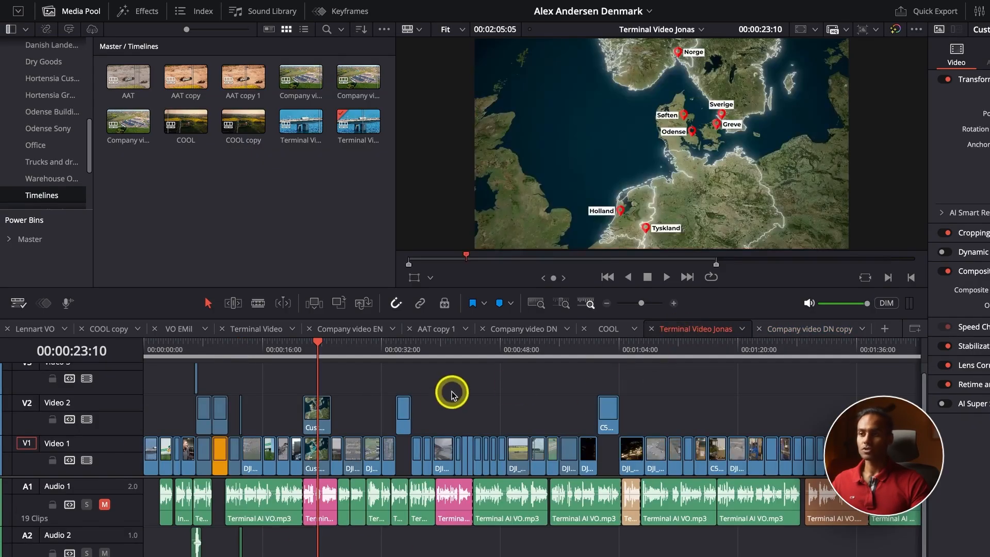
scroll(442, 397, down, 2)
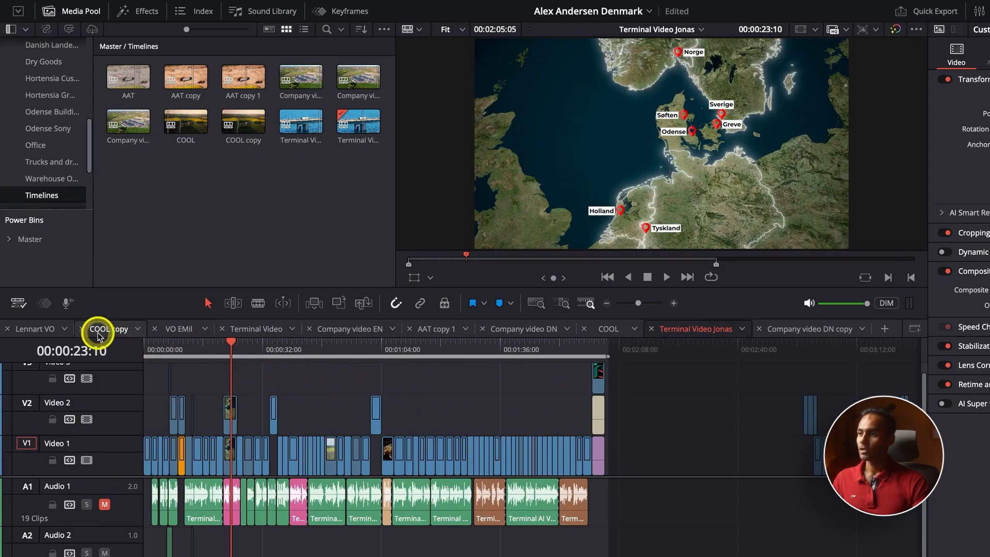
click(30, 329)
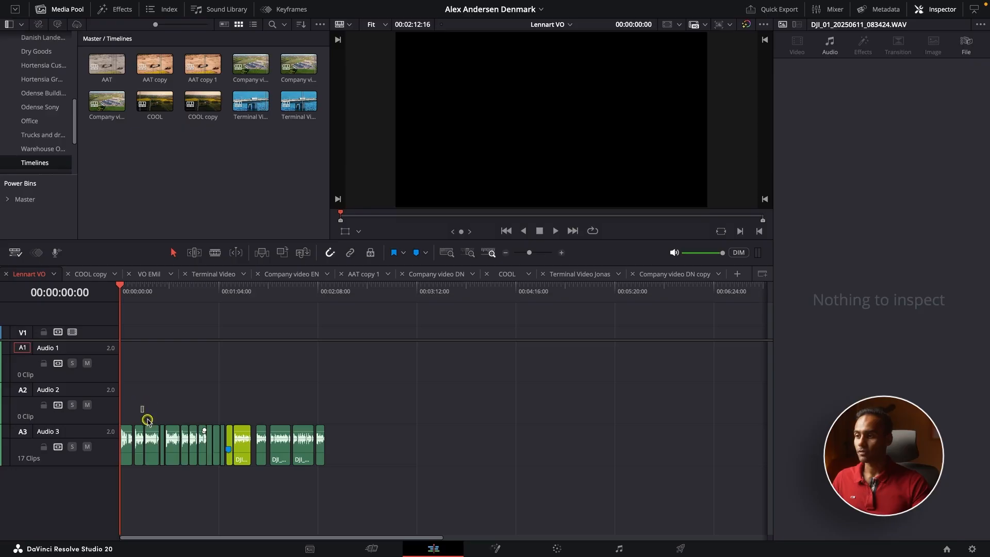
Step: Copy two Audio 3 voice-over clips and paste them into COOL past its existing clips
drag(155, 446, 155, 448)
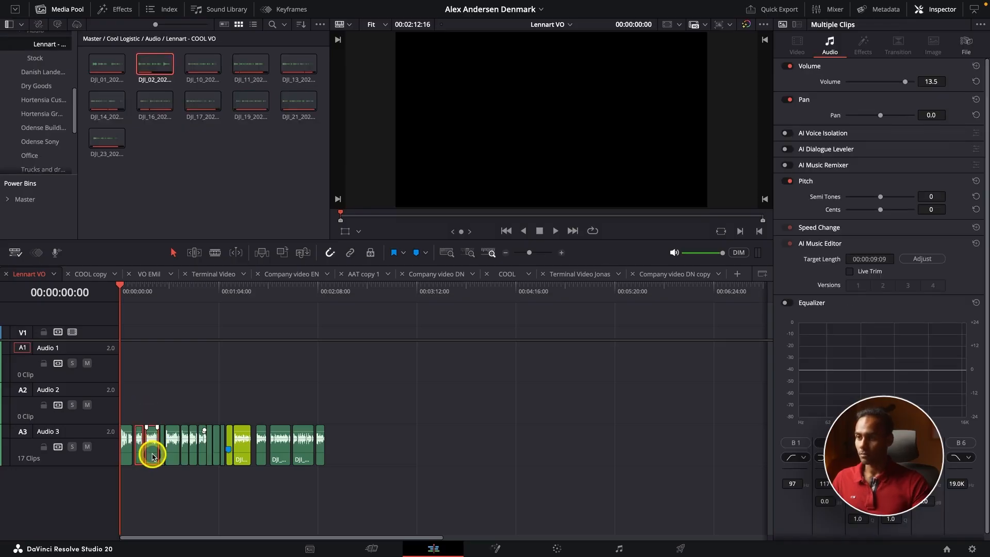
key(super+v)
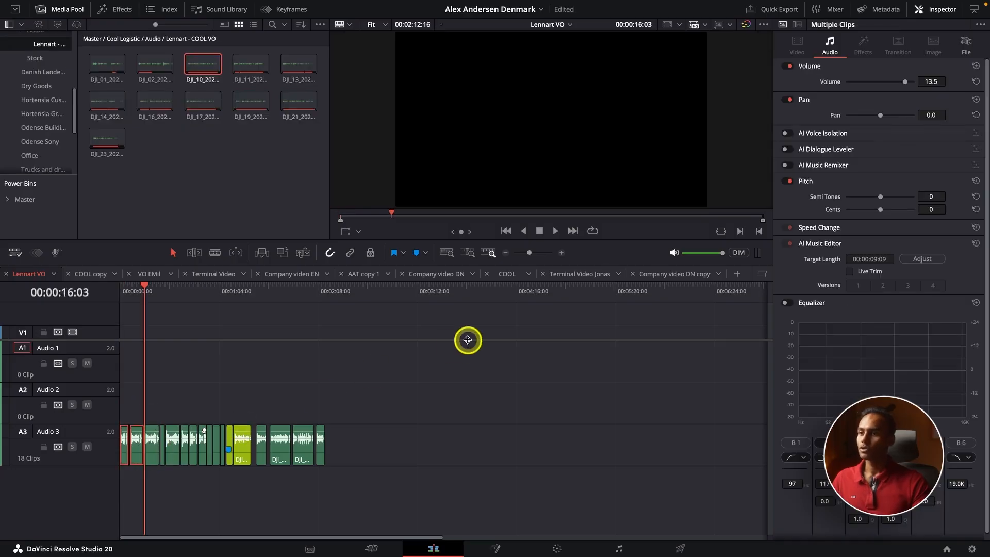
click(513, 278)
click(587, 292)
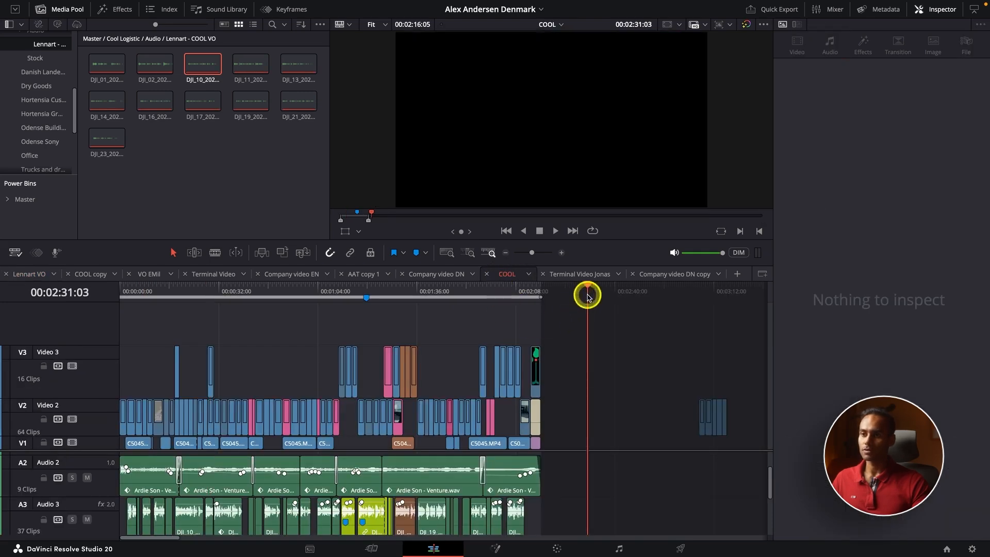
key(super+v)
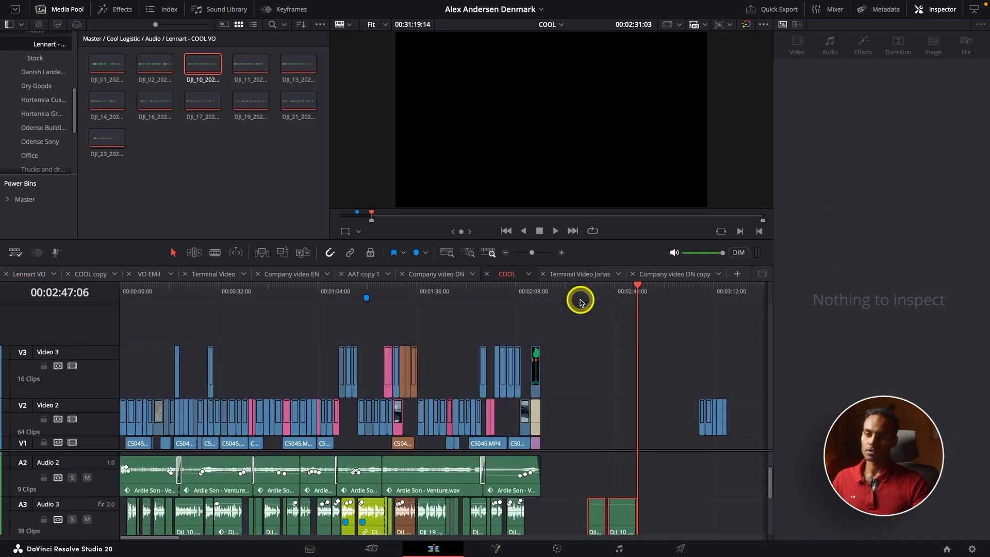
scroll(620, 490, down, 2)
scroll(622, 479, up, 2)
scroll(608, 497, down, 2)
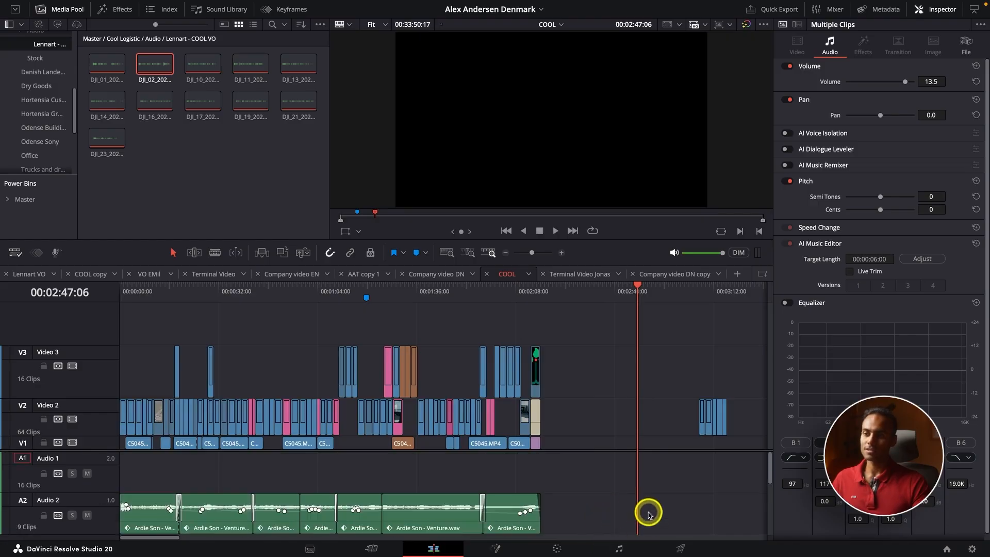
scroll(597, 481, up, 2)
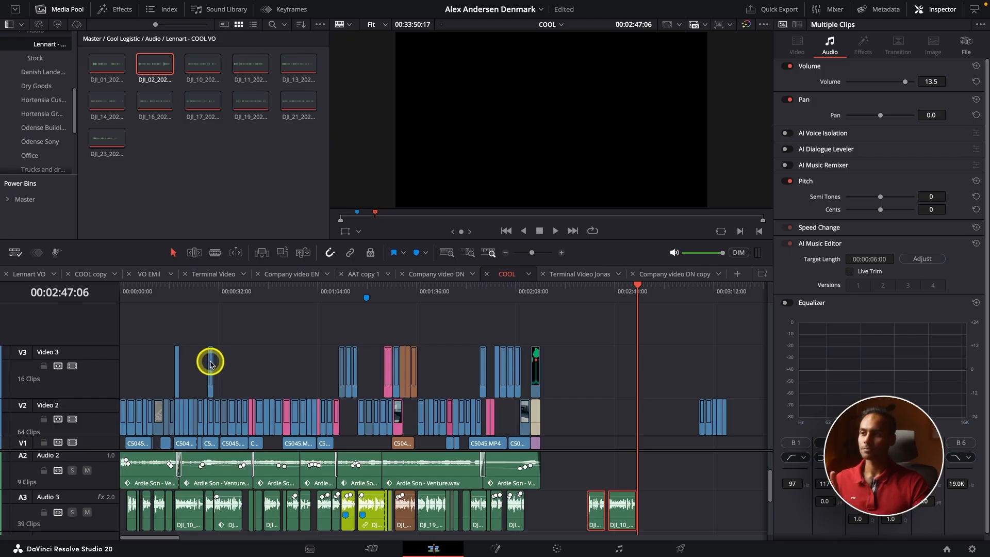
Step: Switch through the COOL copy, AAT copy 1 and Company video EN tabs and browse the timeline list
click(304, 275)
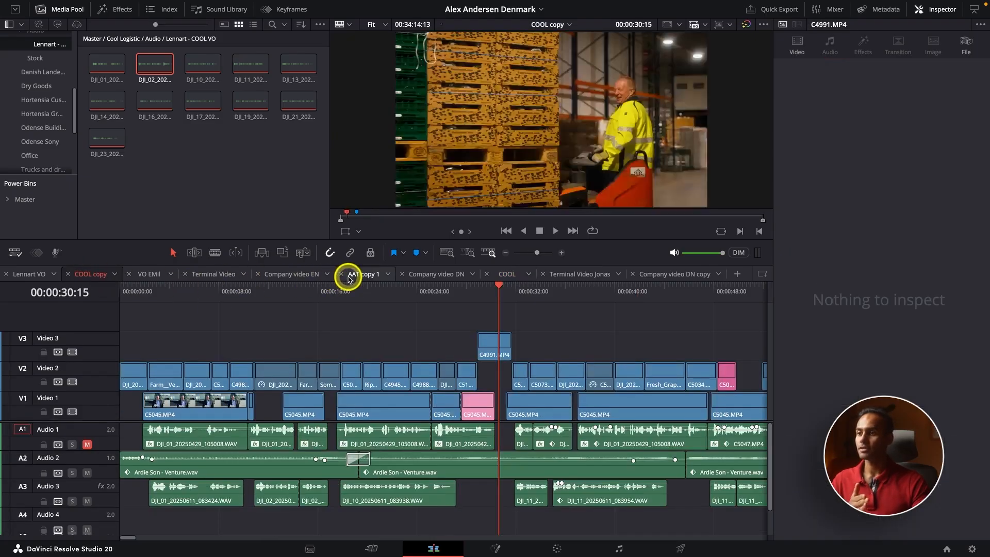
click(356, 274)
click(292, 281)
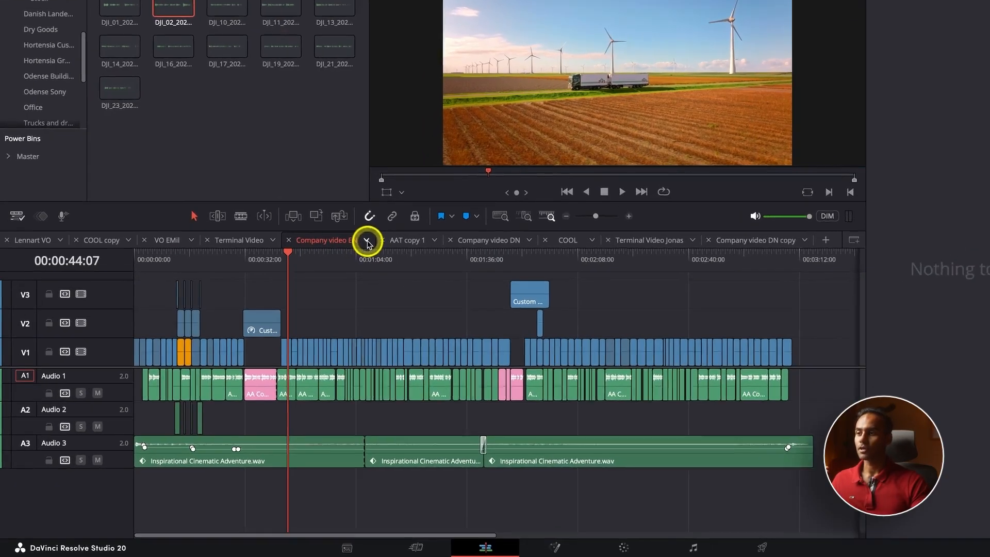
click(326, 274)
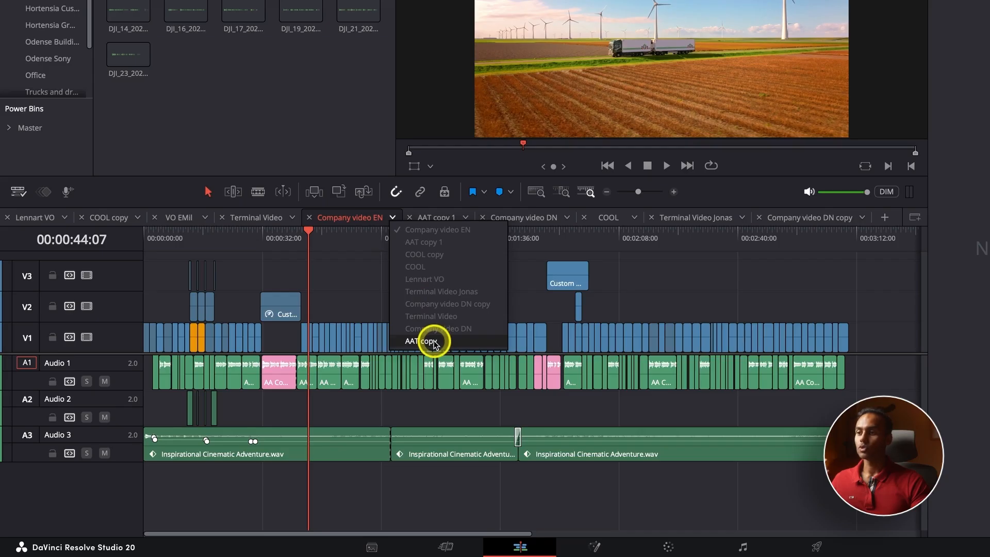
click(362, 280)
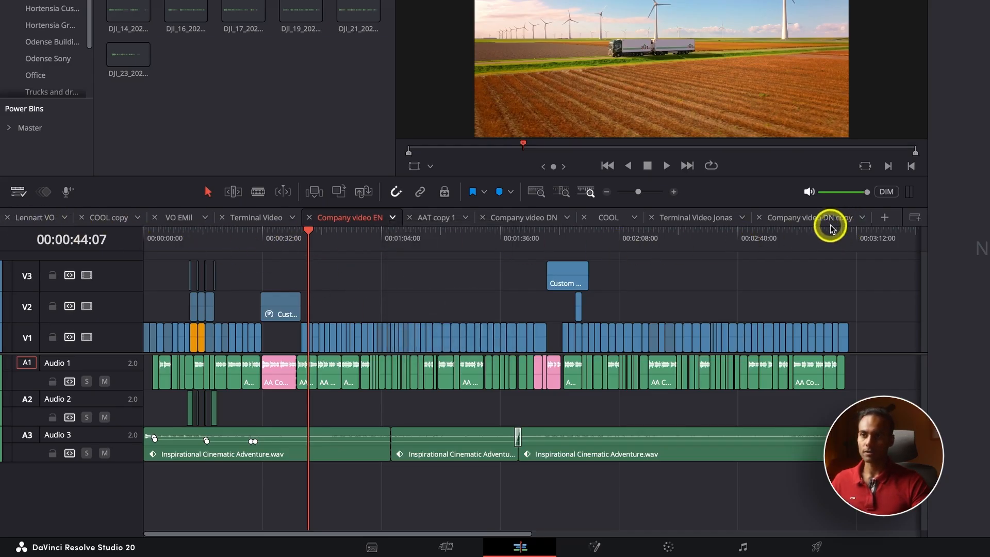
Step: Close the Company video DN copy, Terminal Video, COOL, Company video DN and AAT copy 1 tabs
click(760, 217)
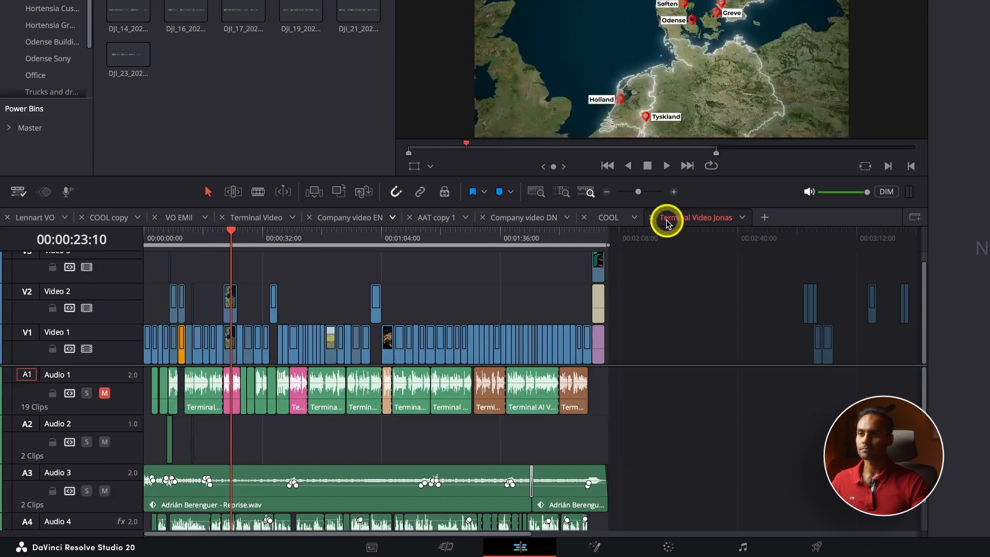
click(651, 217)
click(584, 218)
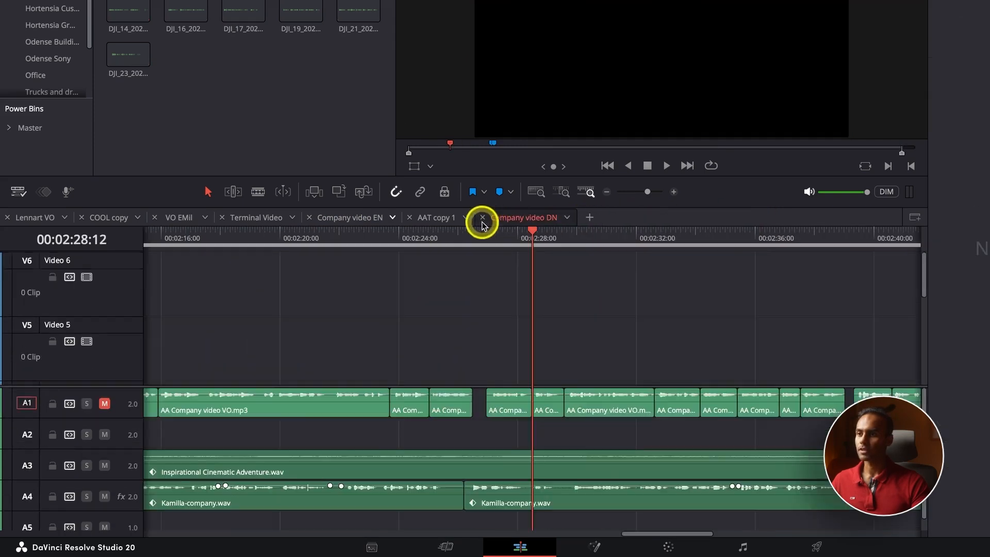
click(410, 217)
click(410, 218)
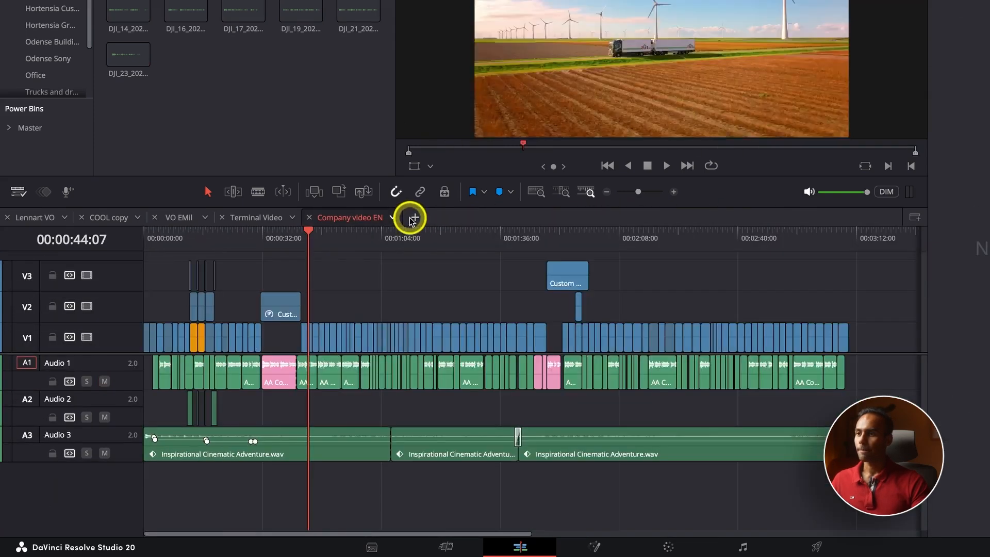
Step: Add an empty timeline tab and shrink the viewer to enlarge the timeline area
click(415, 218)
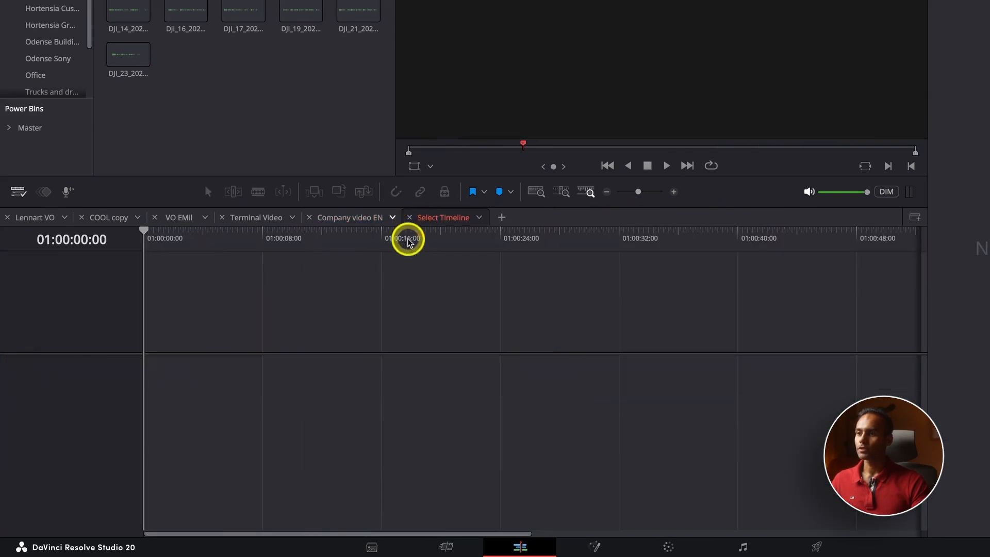
click(480, 218)
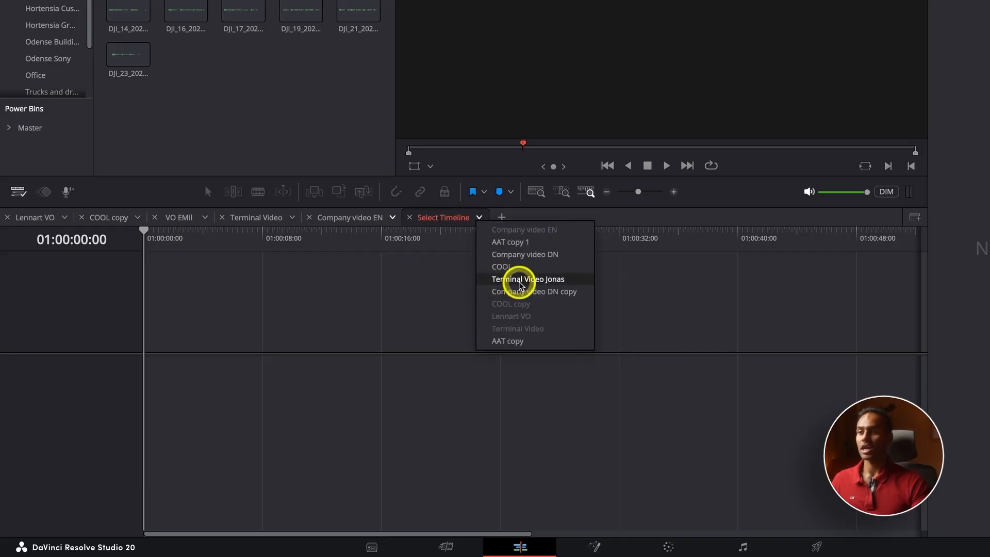
click(436, 293)
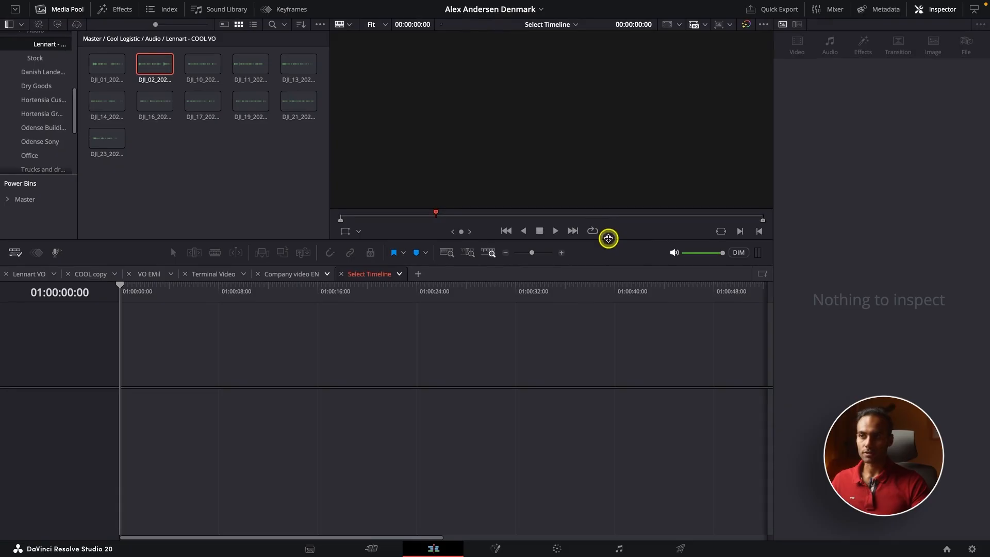
drag(609, 238, 604, 209)
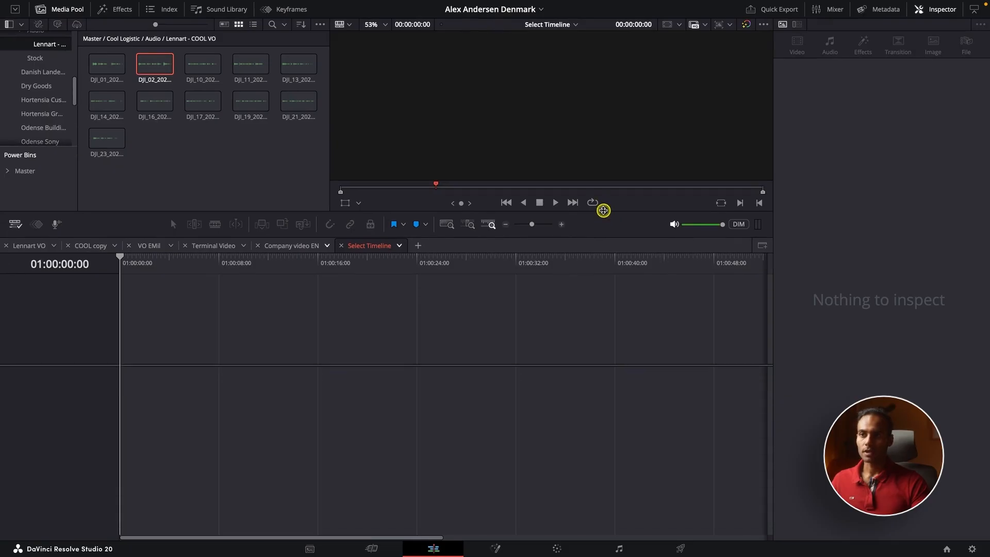
Step: Stack two timelines: AAT copy 1 zoomed out to its whole edit on top, COOL below
click(763, 245)
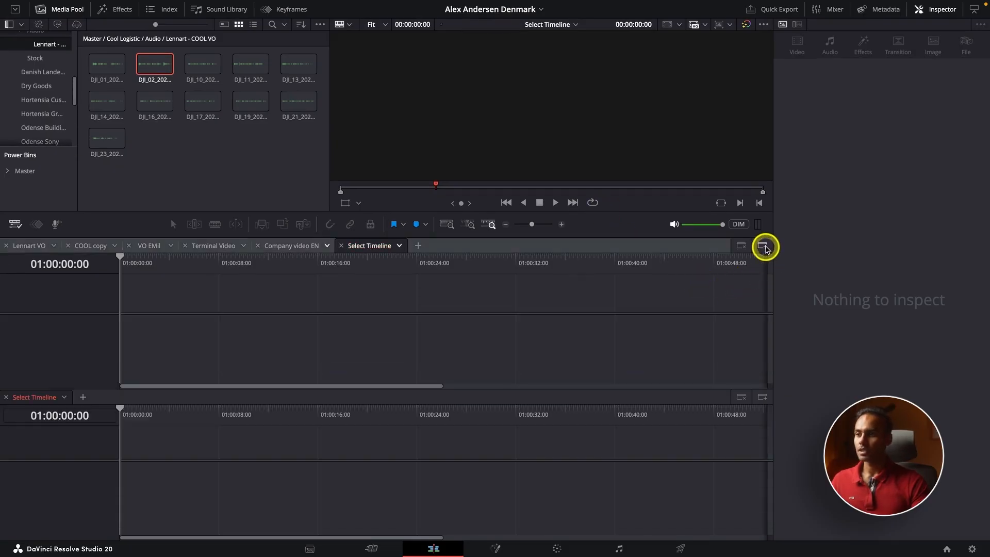
click(399, 254)
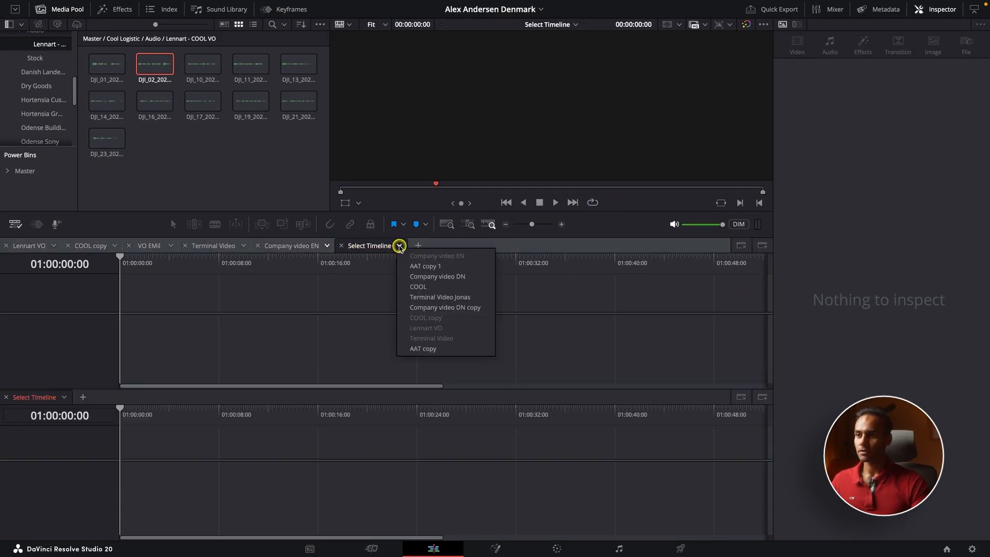
click(415, 264)
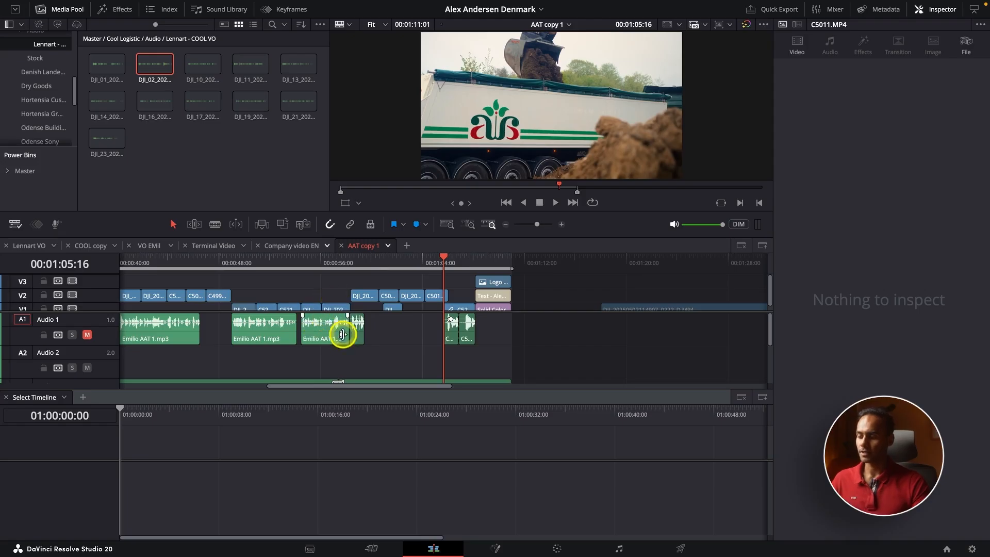
scroll(375, 349, down, 5)
scroll(322, 279, down, 2)
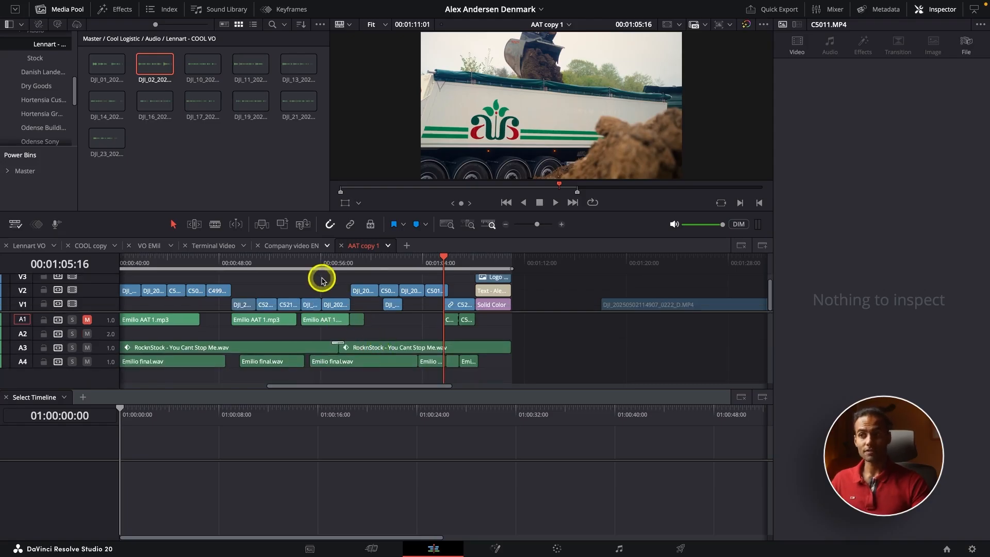
key(super+minus)
key(super+minus)
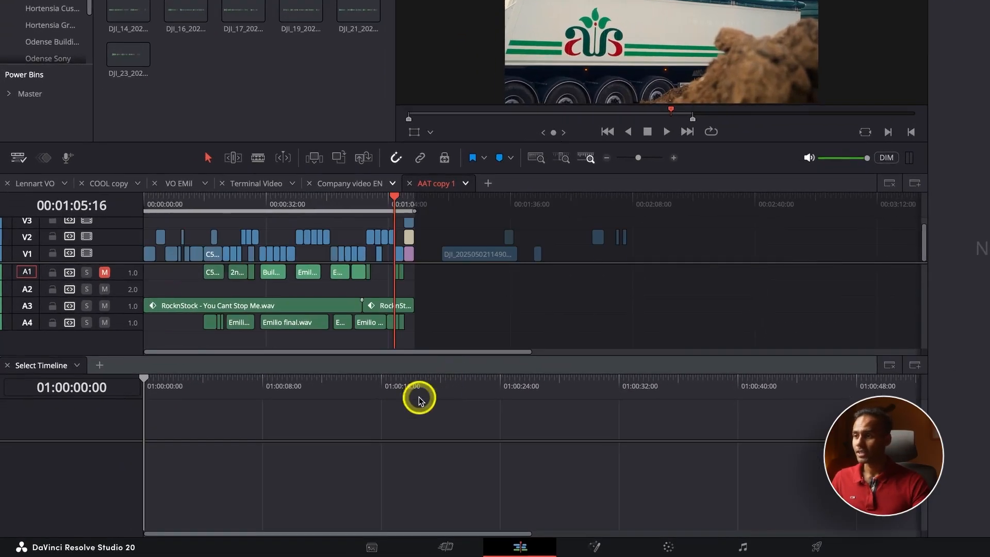
click(76, 366)
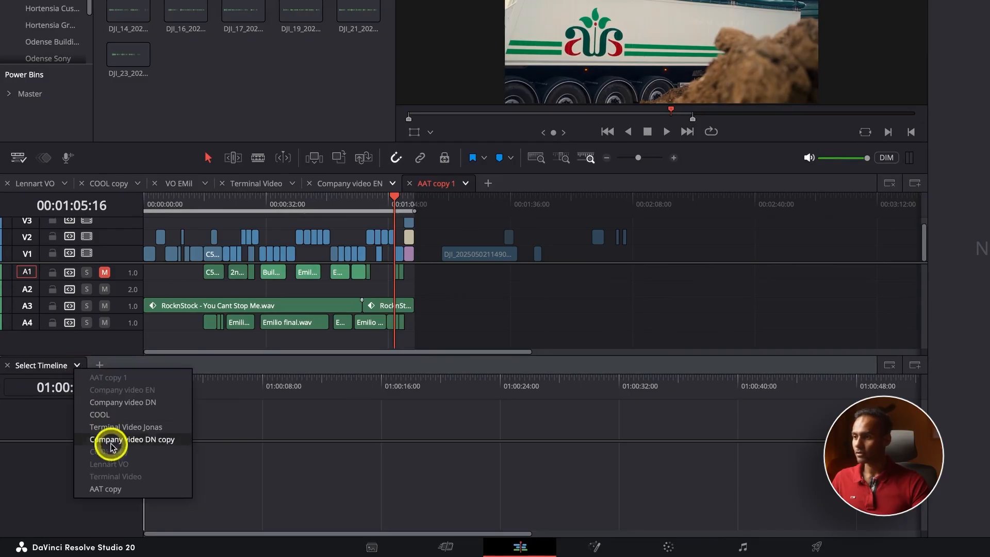
click(119, 417)
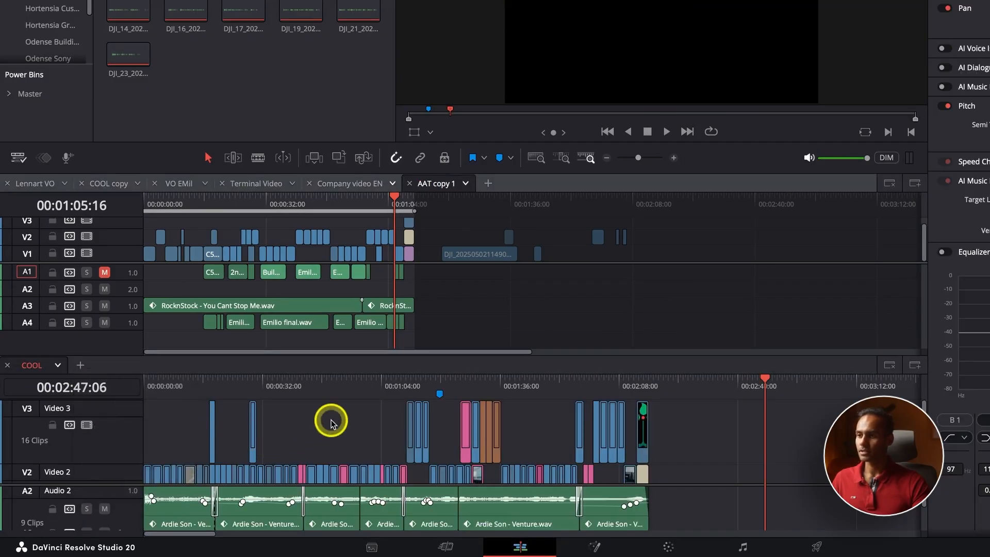
Step: Shrink COOL's Video 2 track and drag its late clips up into AAT copy 1
click(326, 437)
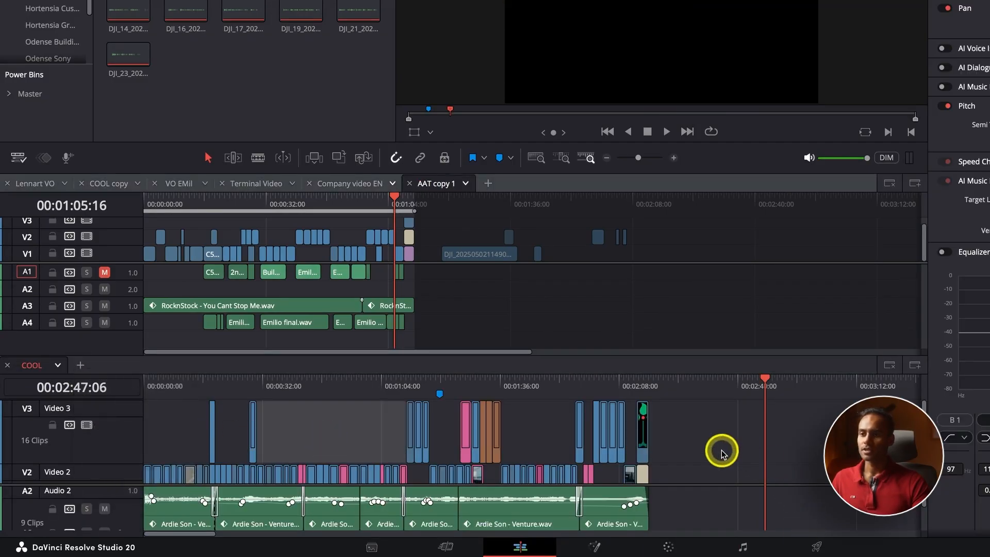
scroll(706, 454, down, 1)
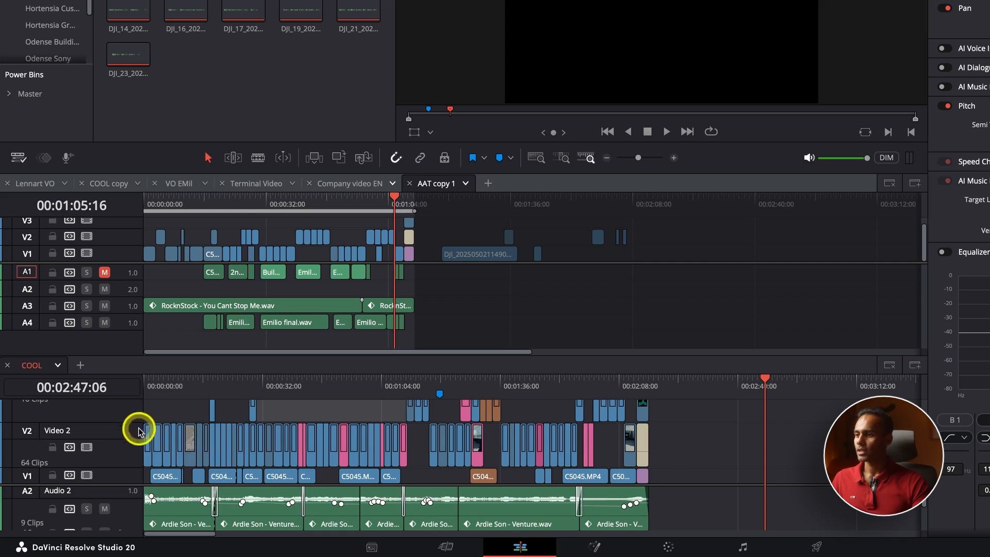
drag(126, 424, 127, 452)
scroll(636, 521, down, 3)
scroll(637, 521, up, 3)
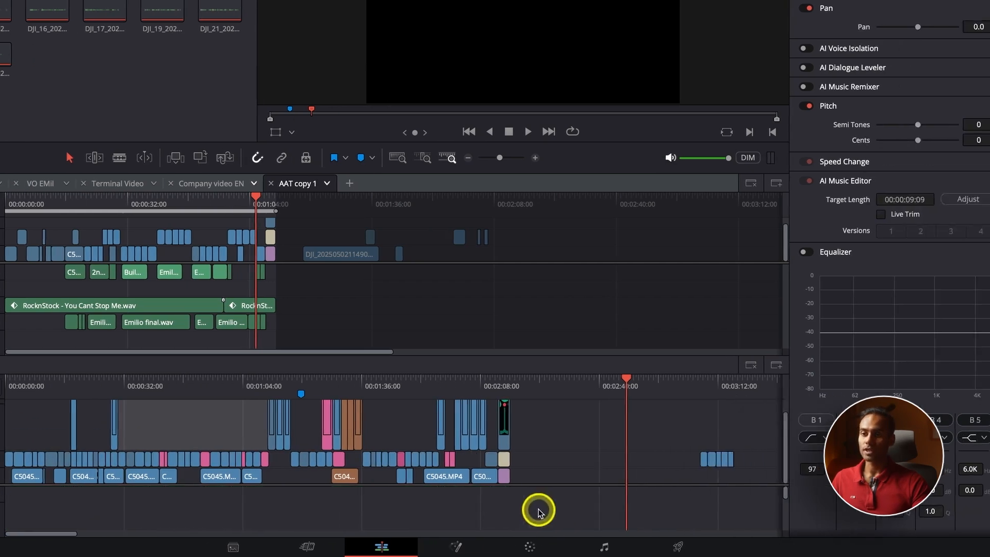
drag(630, 442, 714, 470)
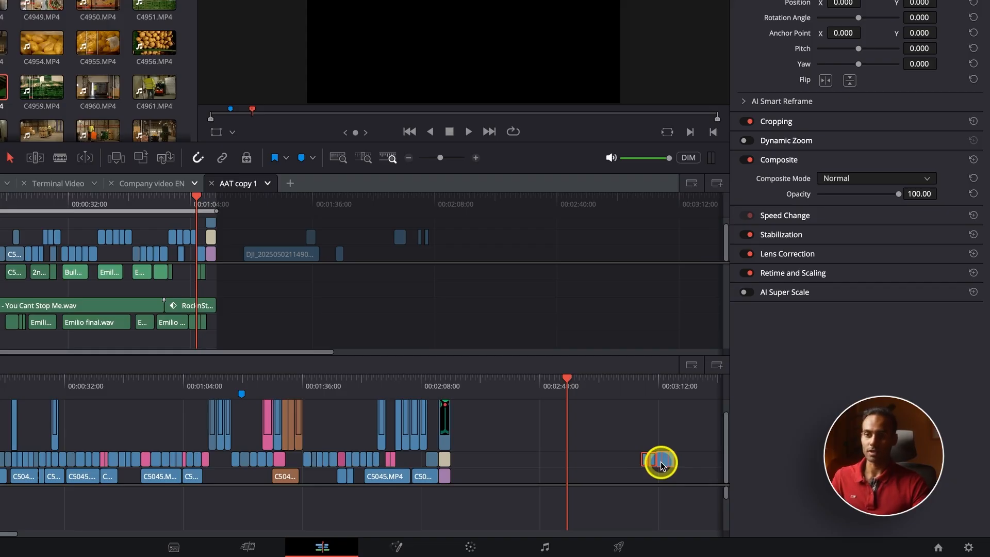
drag(660, 462, 459, 261)
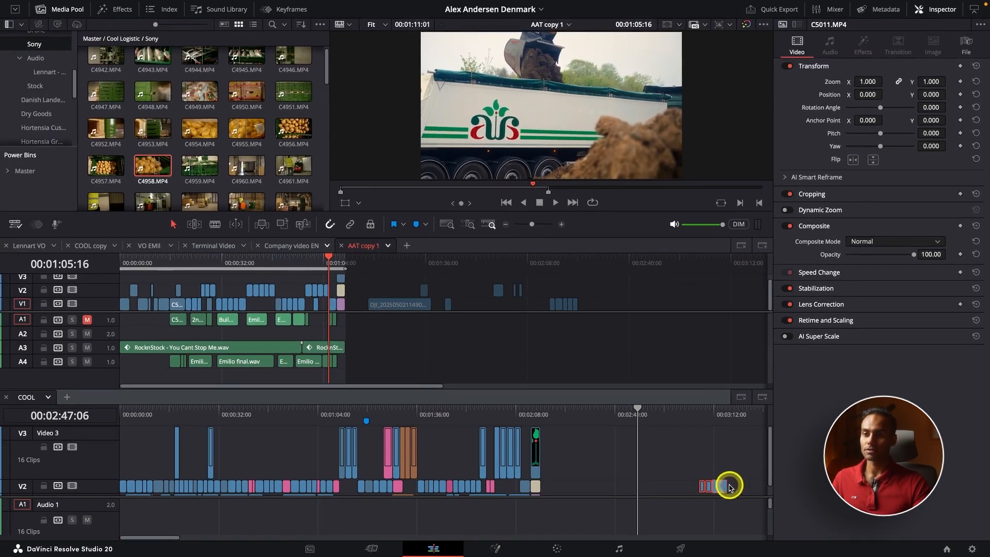
Step: Park COOL's playhead at 00:03:09:06 and AAT copy 1's at 00:02:15:02
click(722, 476)
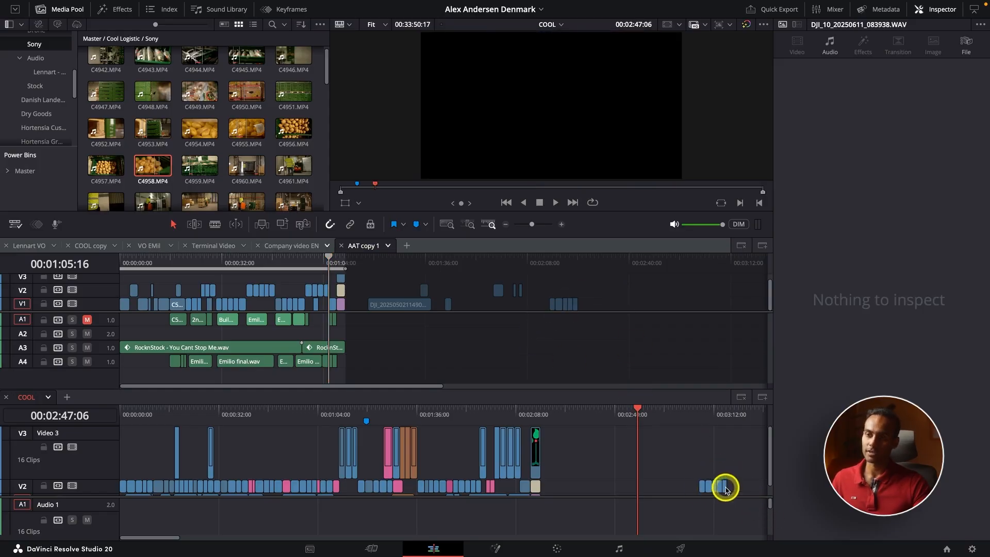
click(706, 415)
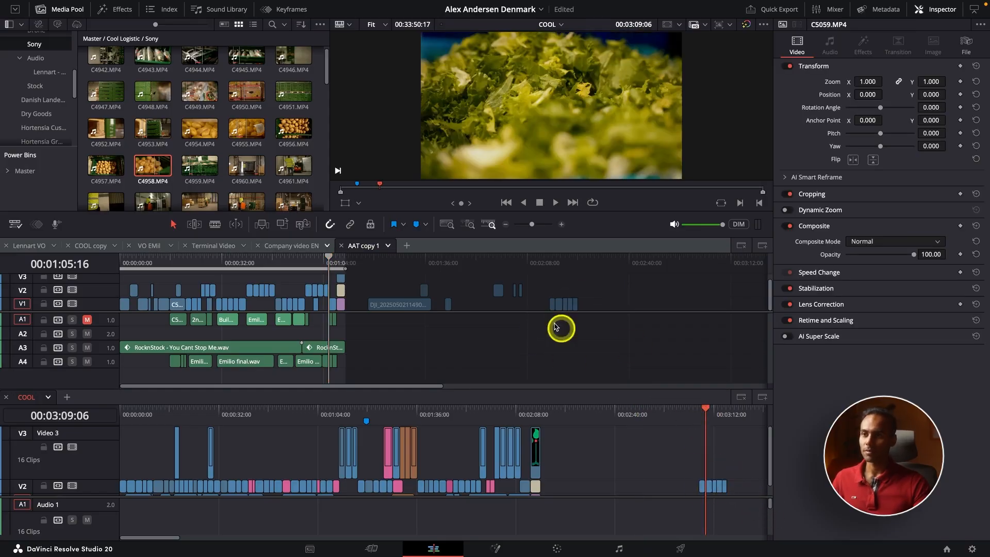
drag(553, 262, 549, 261)
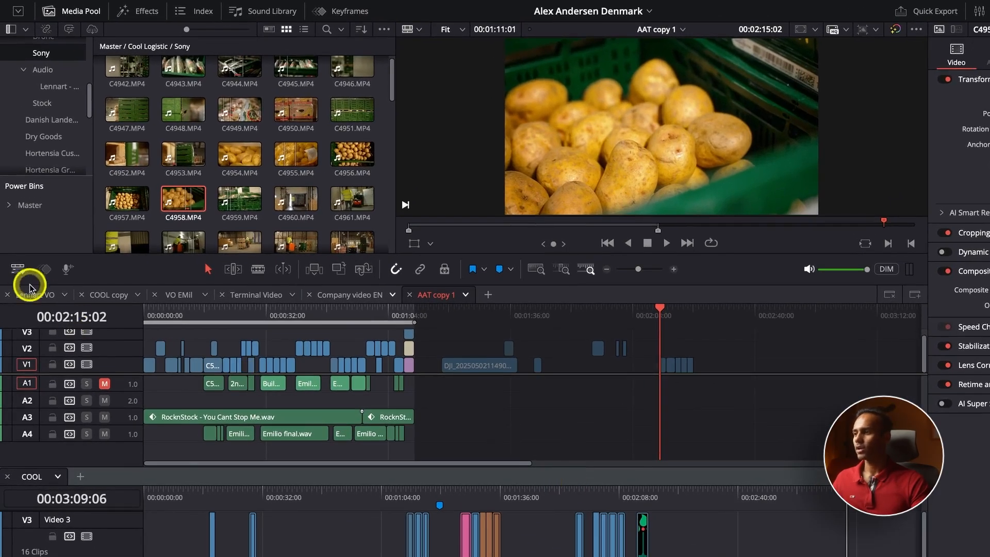
click(15, 224)
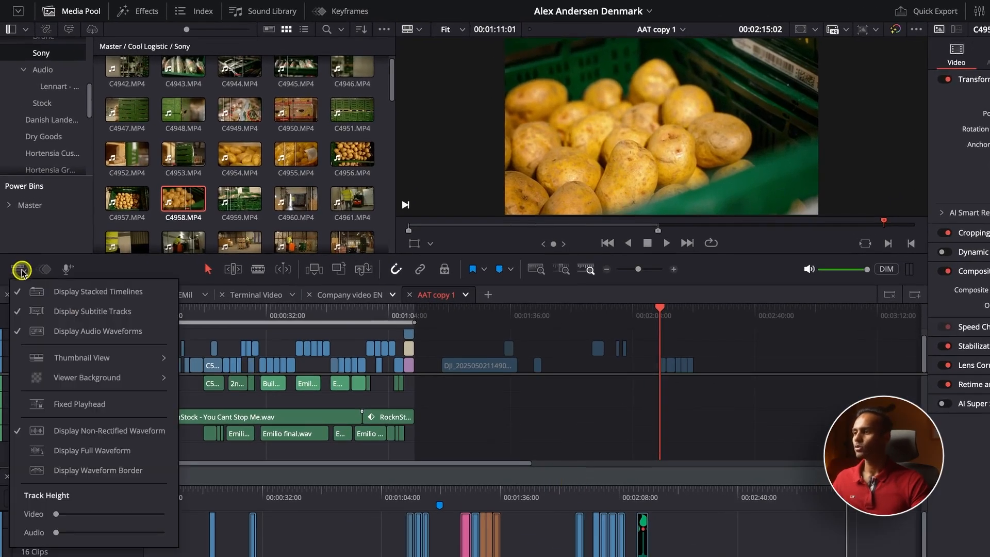
Step: Keep only COOL on top, add an empty stacked timeline beneath it, and shrink the viewer
click(103, 293)
click(18, 270)
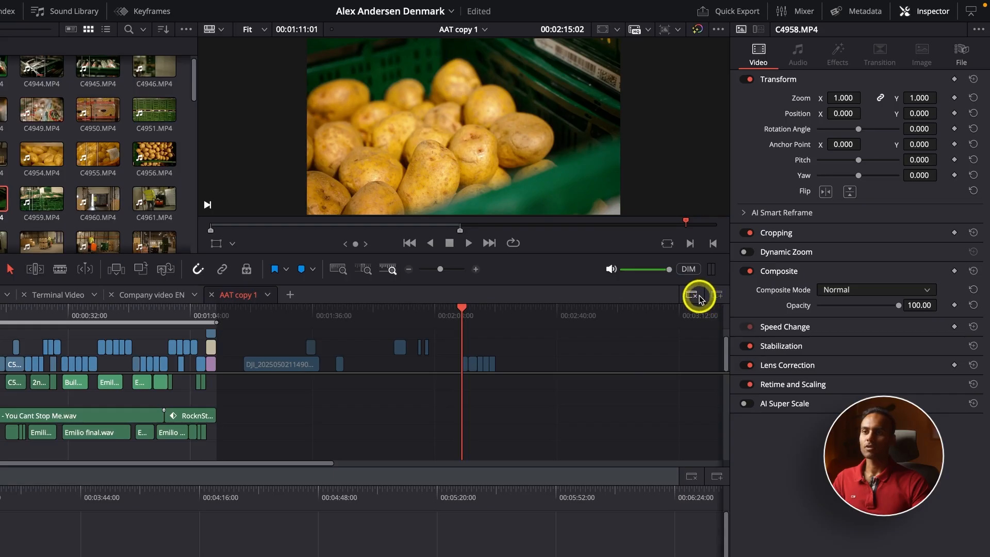
click(692, 296)
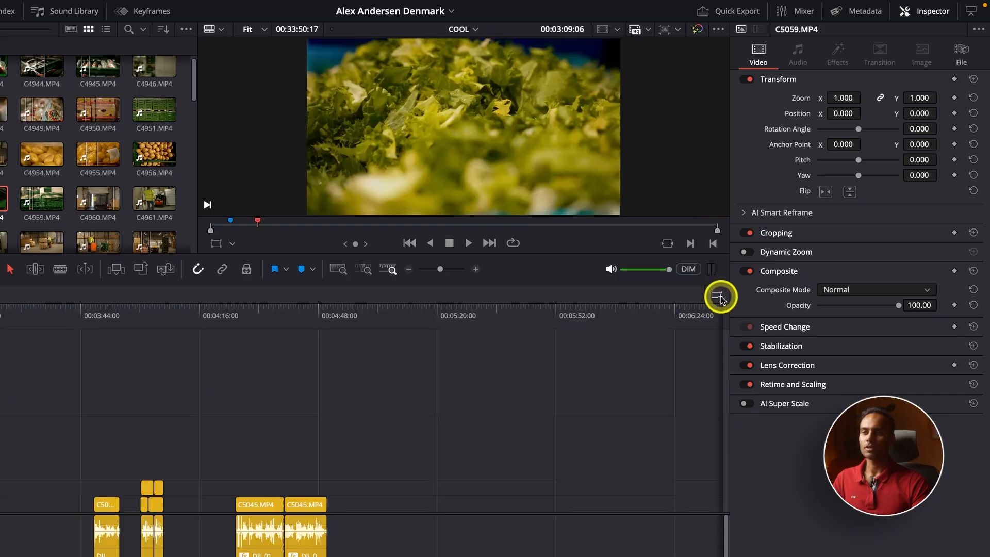
click(719, 296)
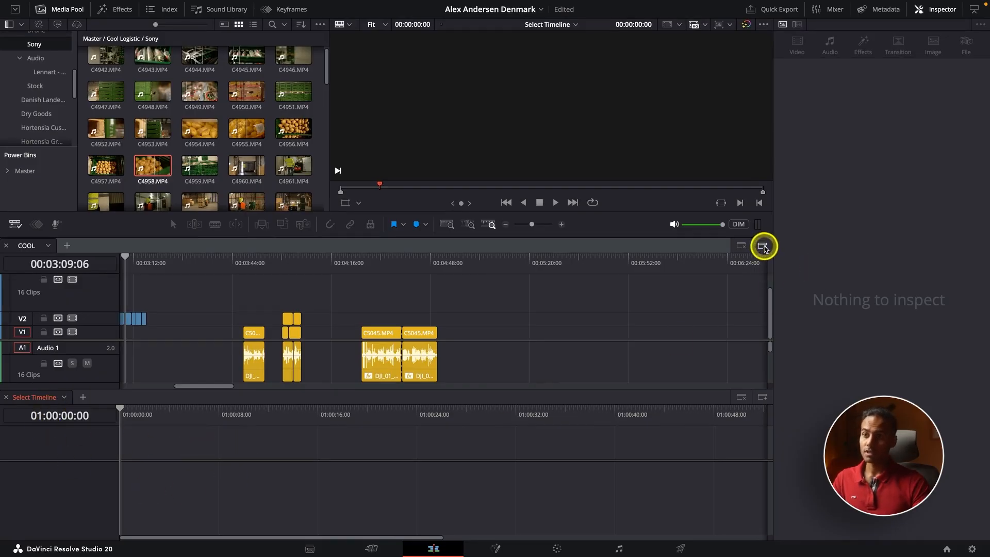
click(764, 248)
drag(560, 211, 558, 93)
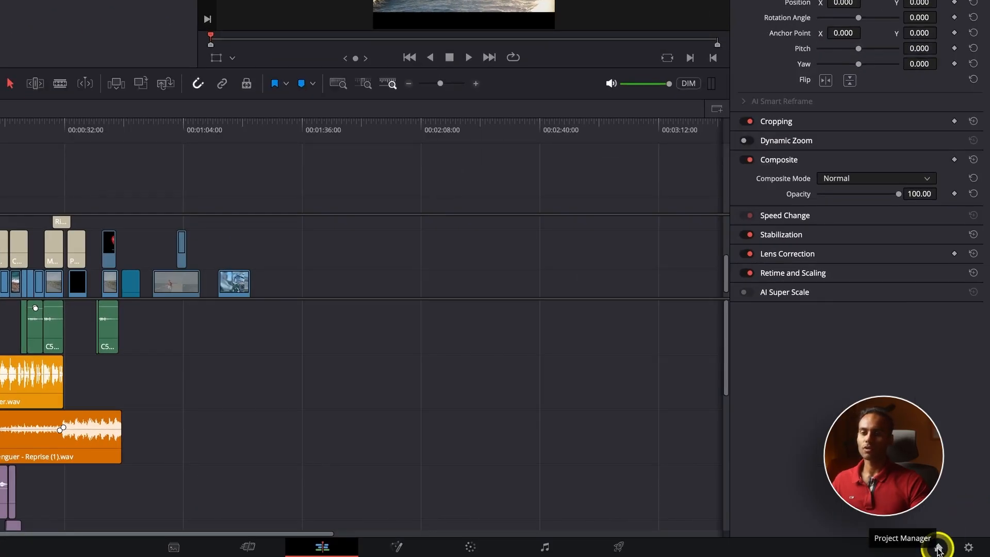
Step: Open the Denmark project from Project Manager and bring up its COOL timeline tab
click(939, 548)
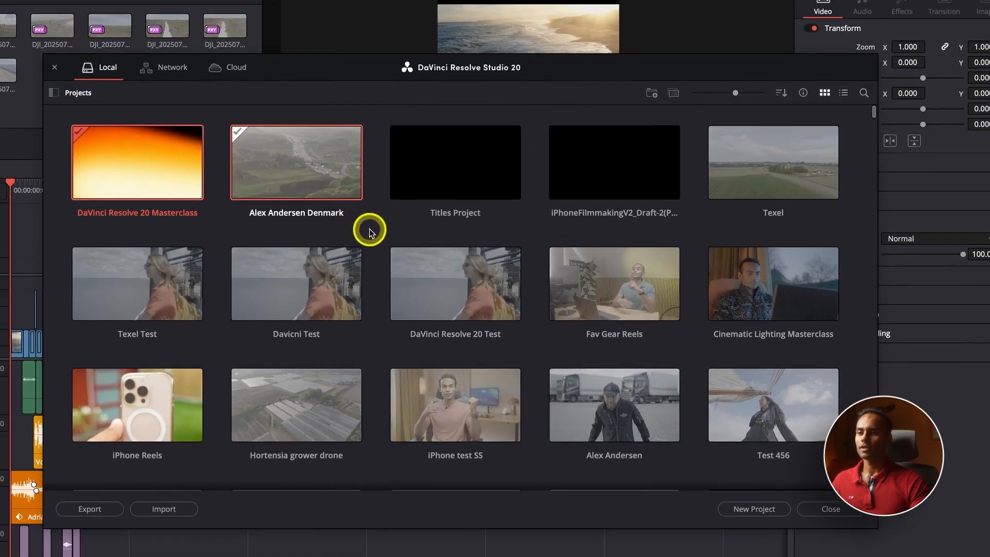
click(370, 231)
right_click(370, 231)
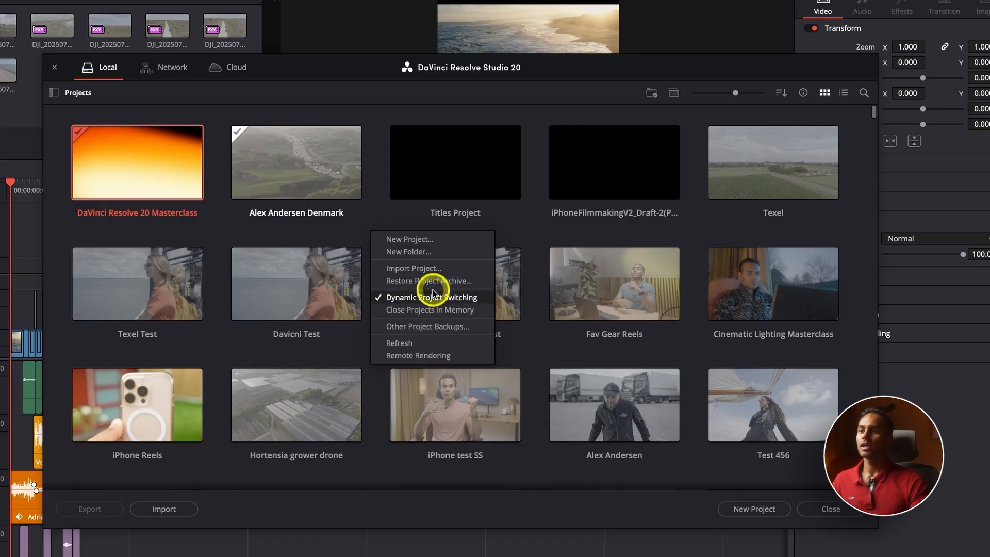
click(327, 233)
click(260, 171)
double_click(295, 173)
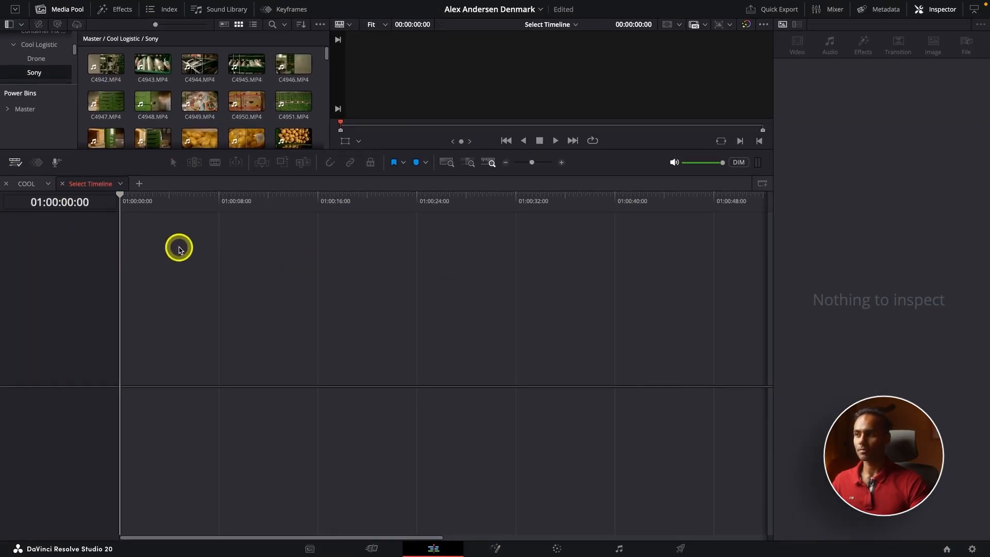
click(23, 184)
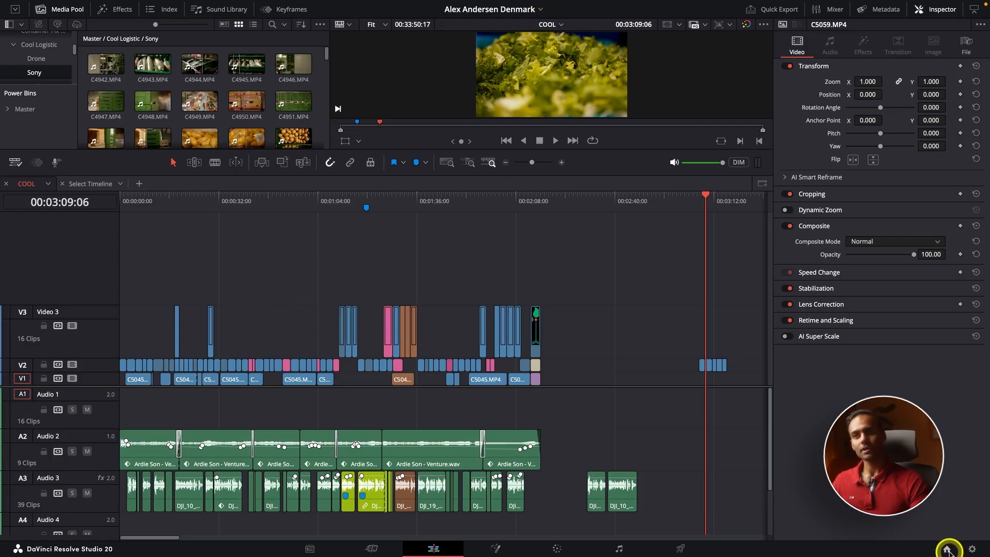
Step: Open the Texel project from the Project Manager
click(540, 10)
click(503, 25)
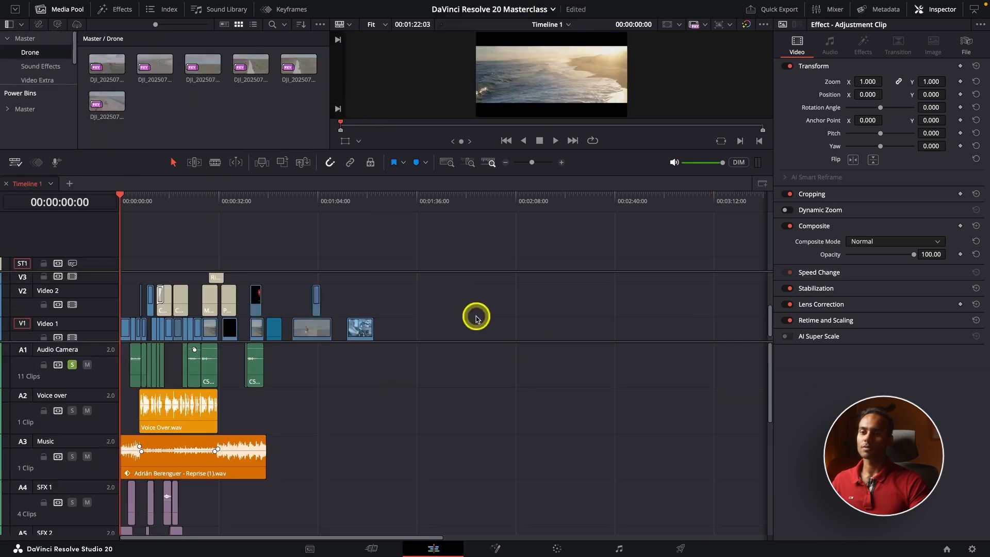
click(948, 550)
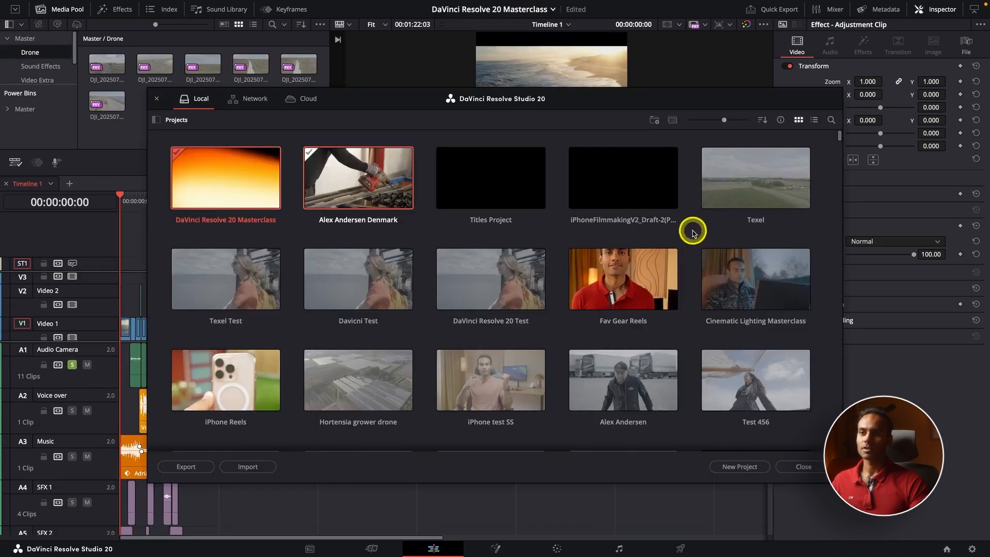
double_click(718, 196)
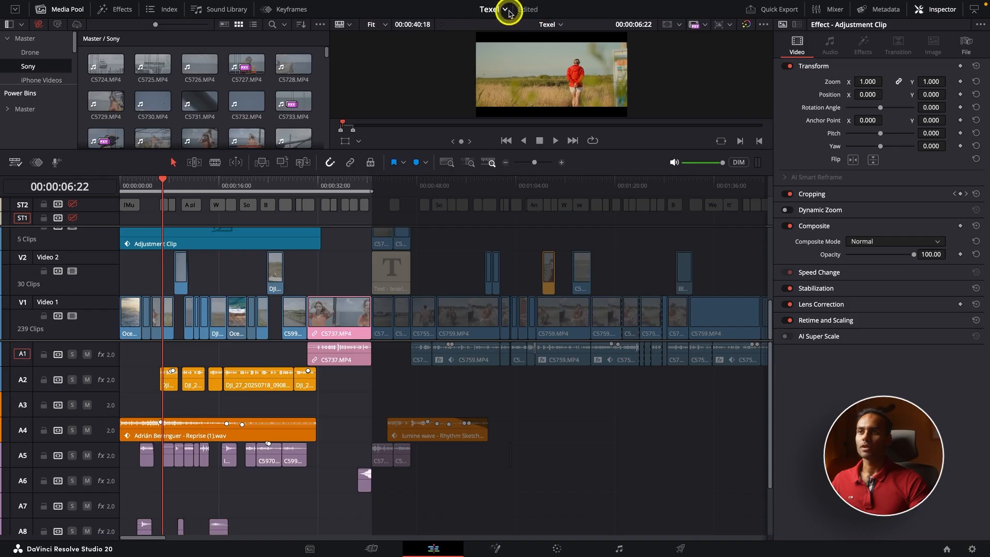
Step: In Texel, marquee-select clips across several tracks, deselect them, then return to DaVinci Resolve 20 Masterclass
click(505, 11)
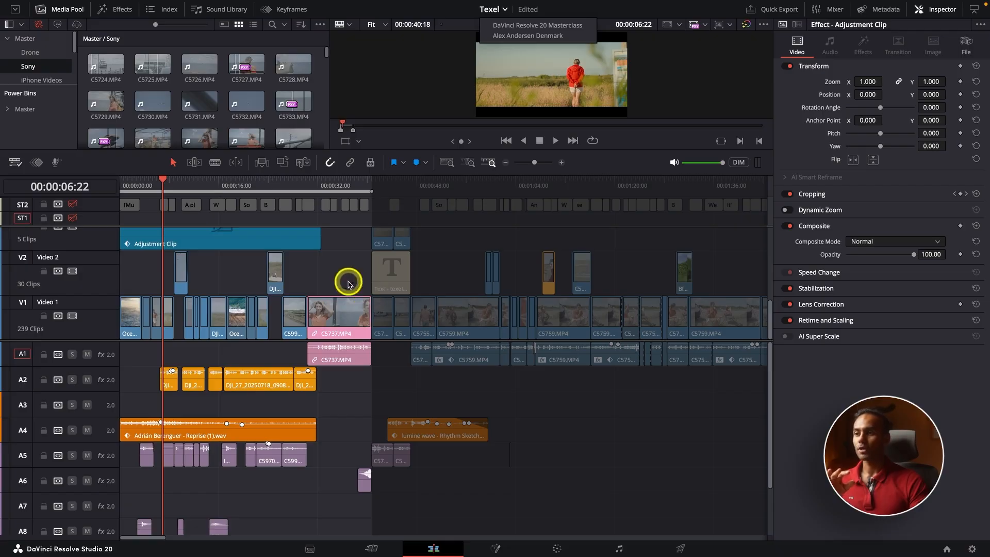
click(313, 266)
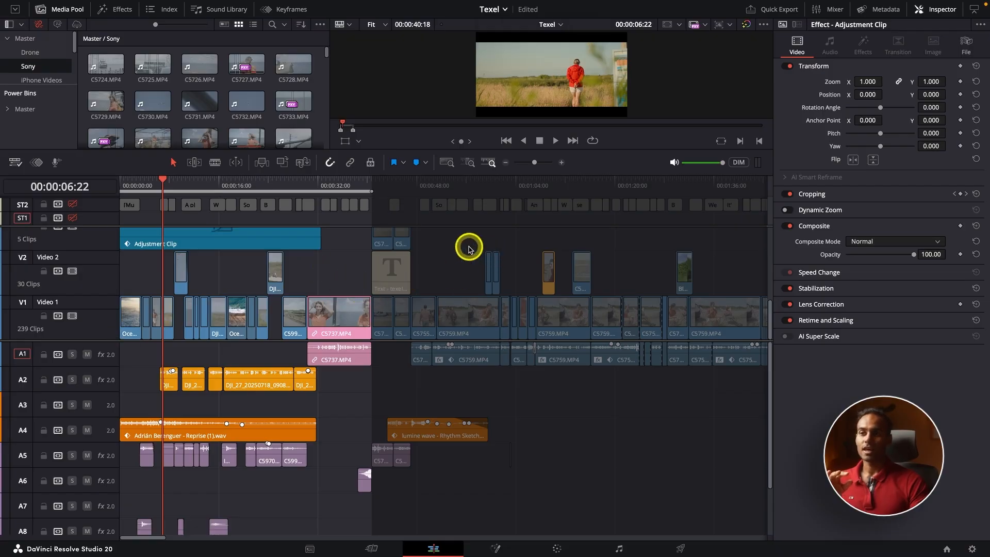
drag(469, 249, 667, 424)
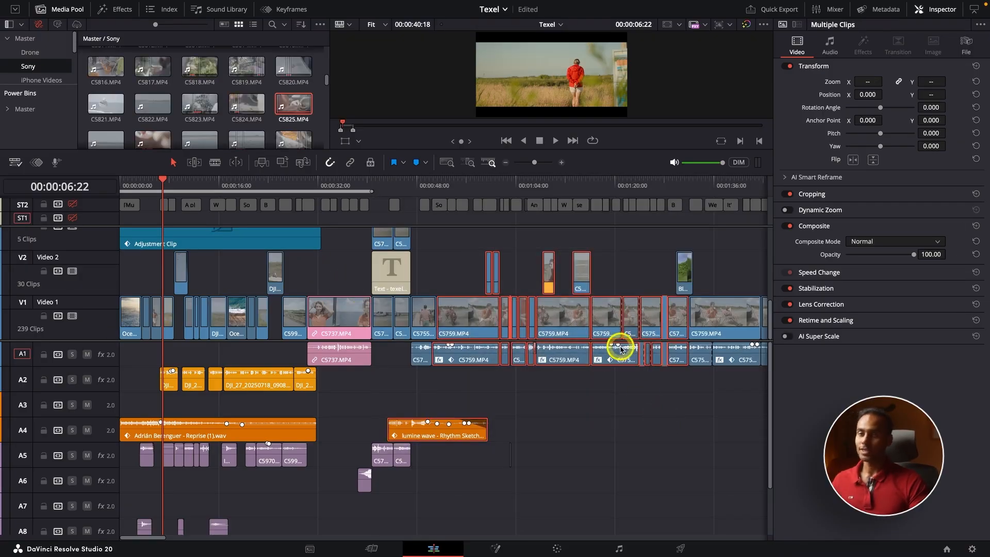
click(618, 281)
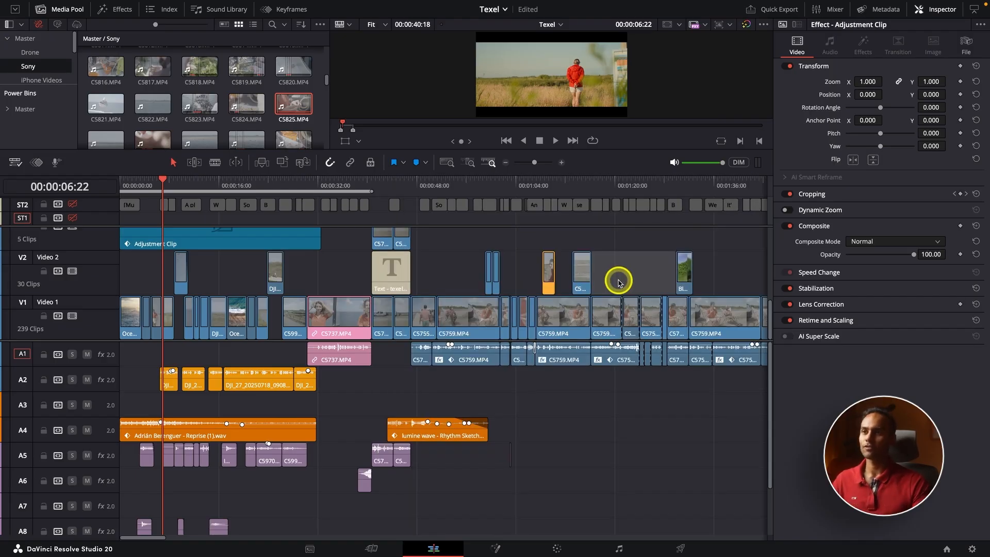
click(488, 10)
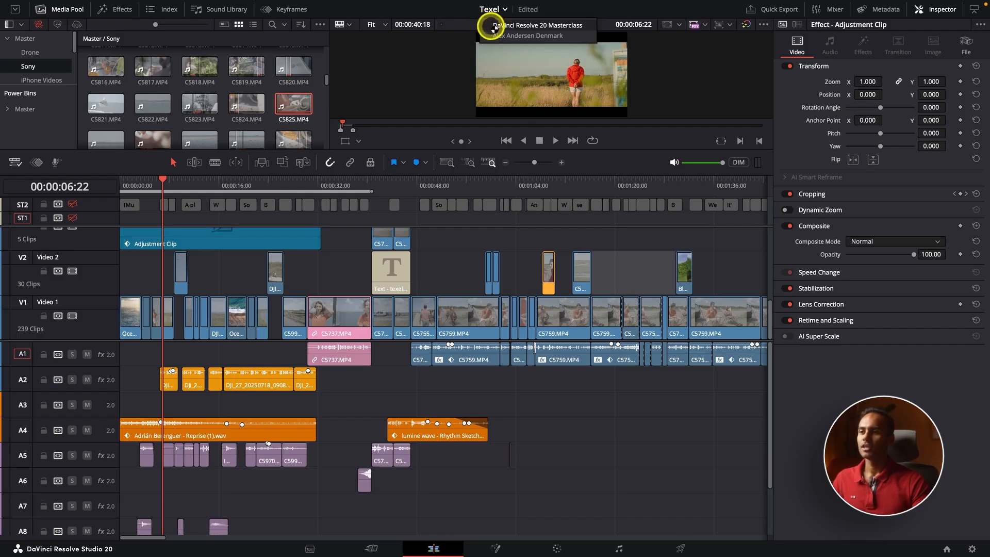
click(493, 26)
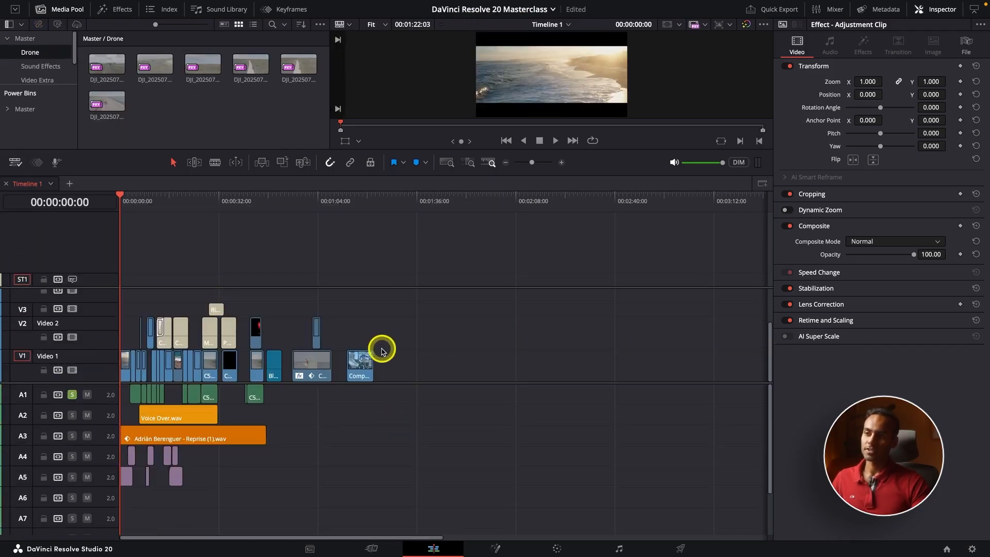
Step: Search the Master bin for 'time' filtered by file name, then clear the search
scroll(382, 350, down, 4)
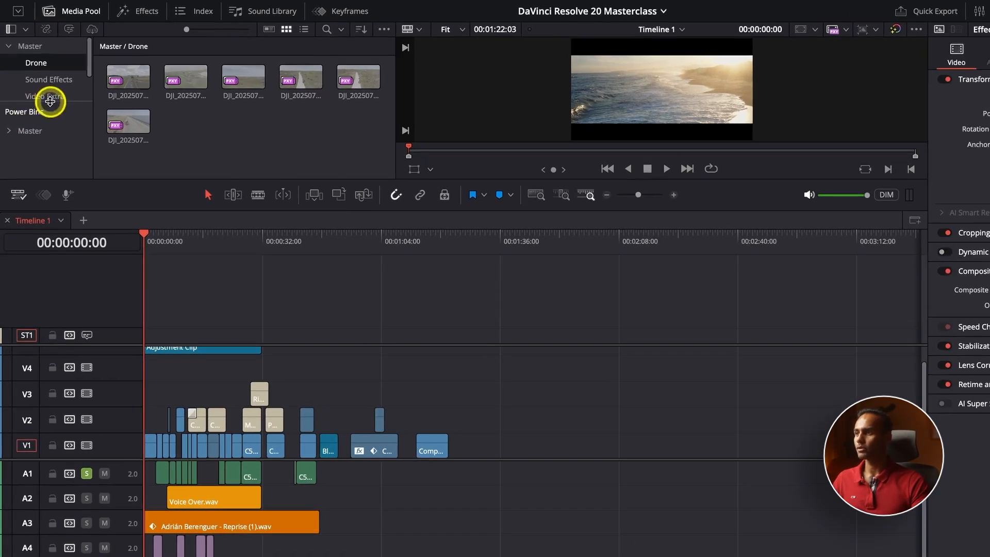
drag(50, 101, 44, 170)
click(36, 48)
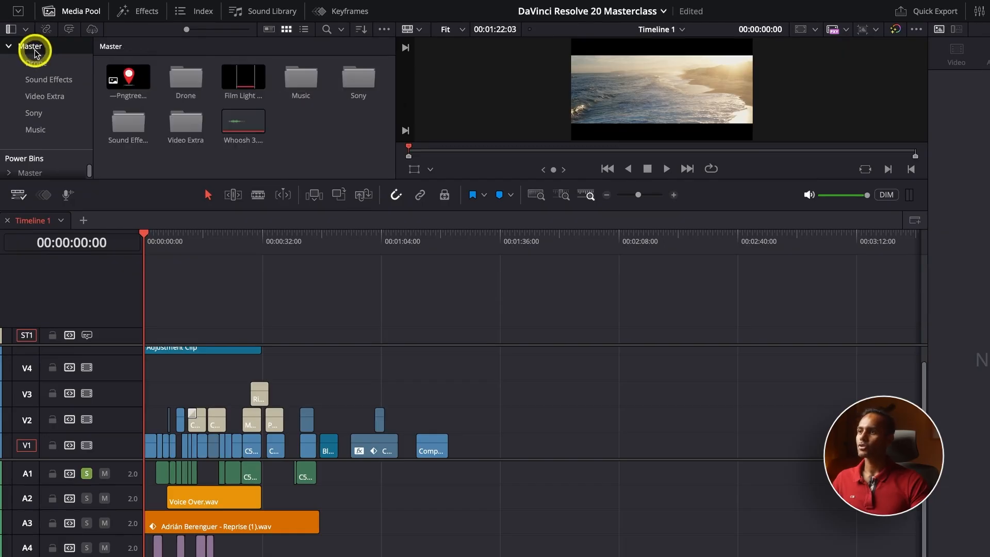
click(326, 30)
text(time)
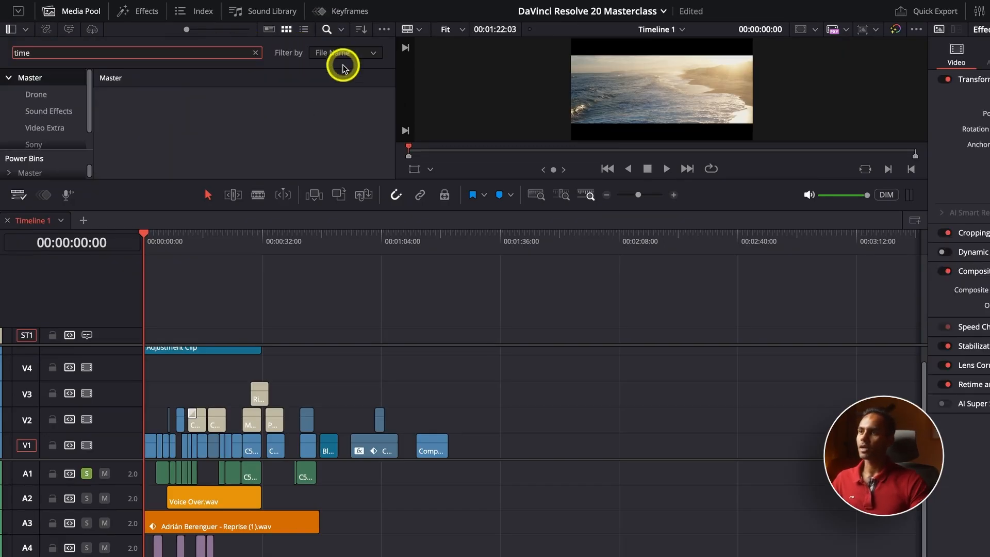
click(343, 31)
click(351, 41)
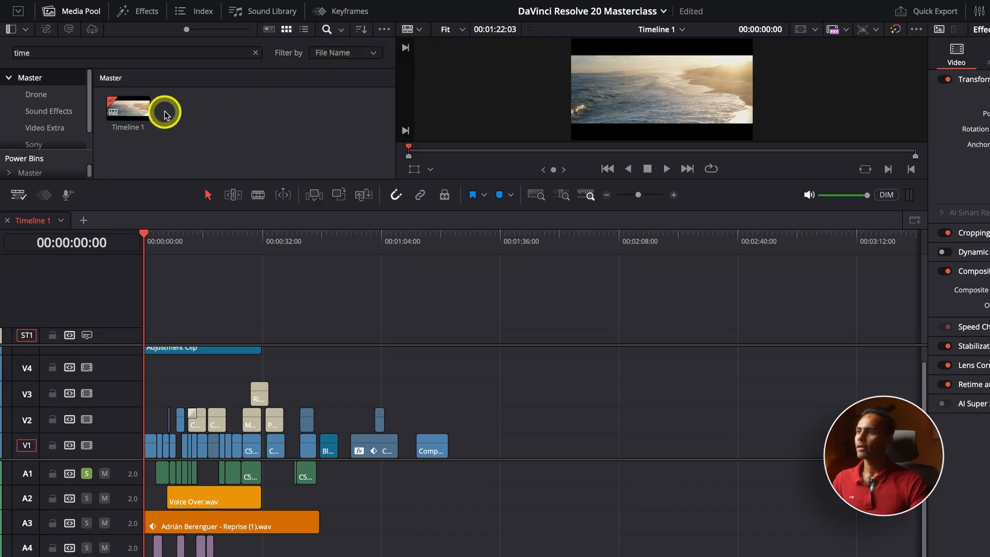
click(255, 53)
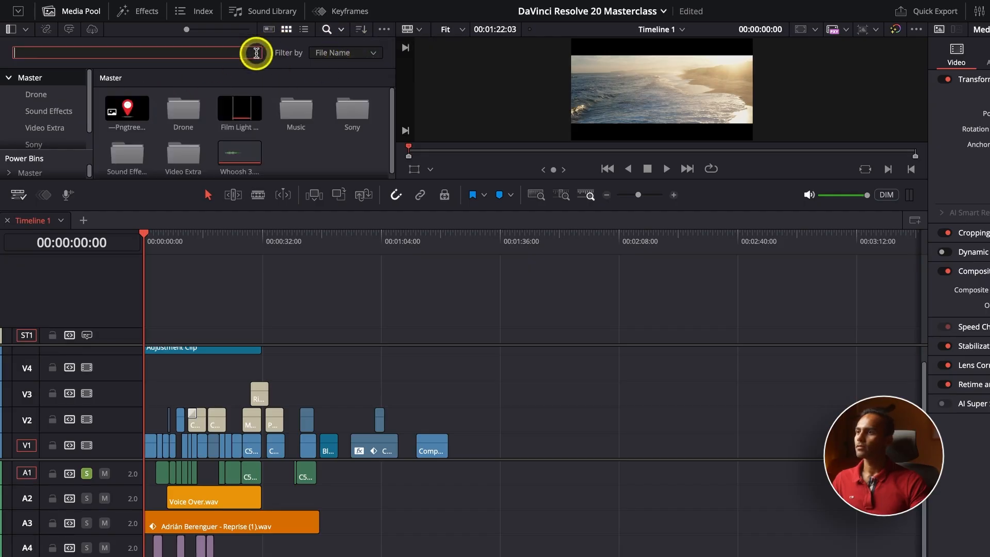
Step: Open the Sony bin, select Timeline 1, and resize the panels to enlarge the viewer
double_click(349, 110)
scroll(272, 128, down, 2)
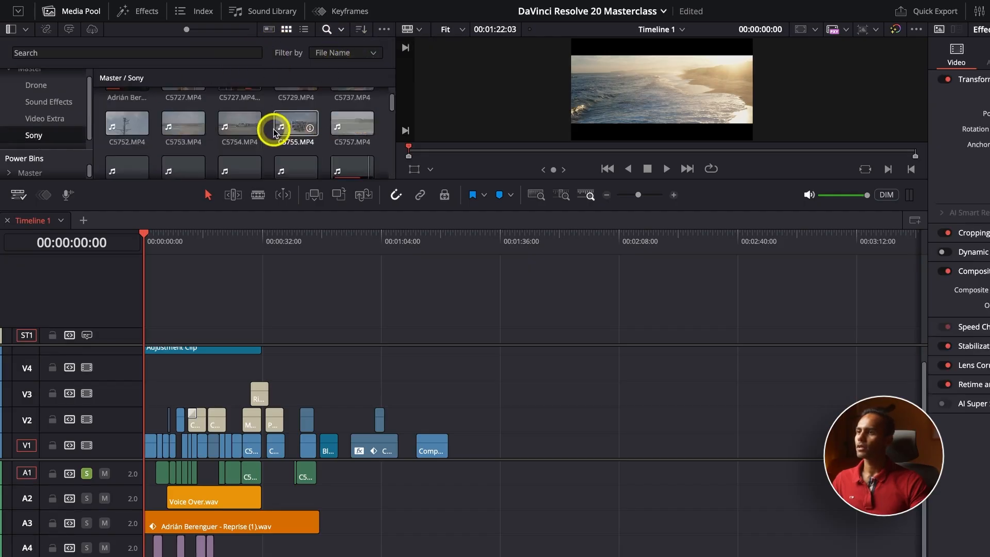
scroll(273, 128, down, 3)
click(185, 146)
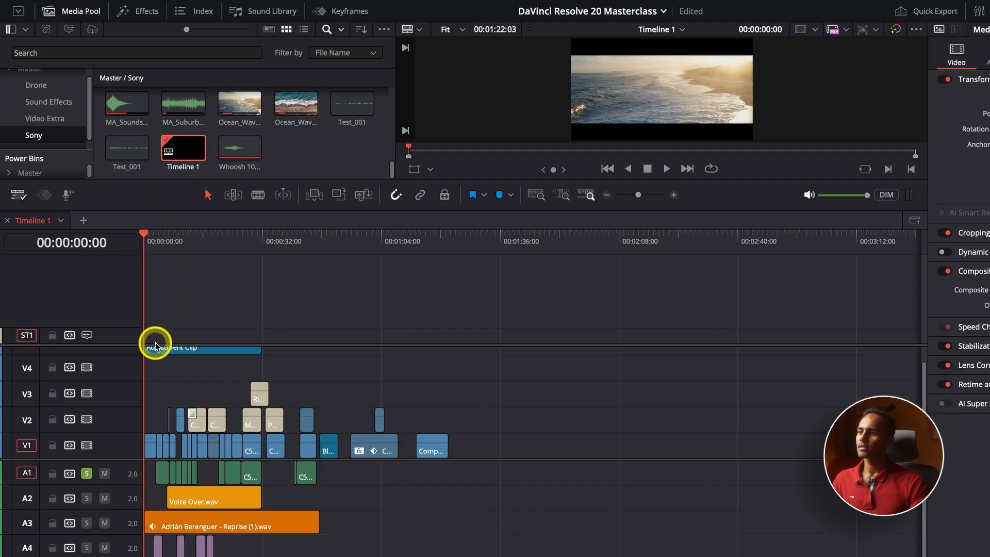
drag(152, 344, 154, 307)
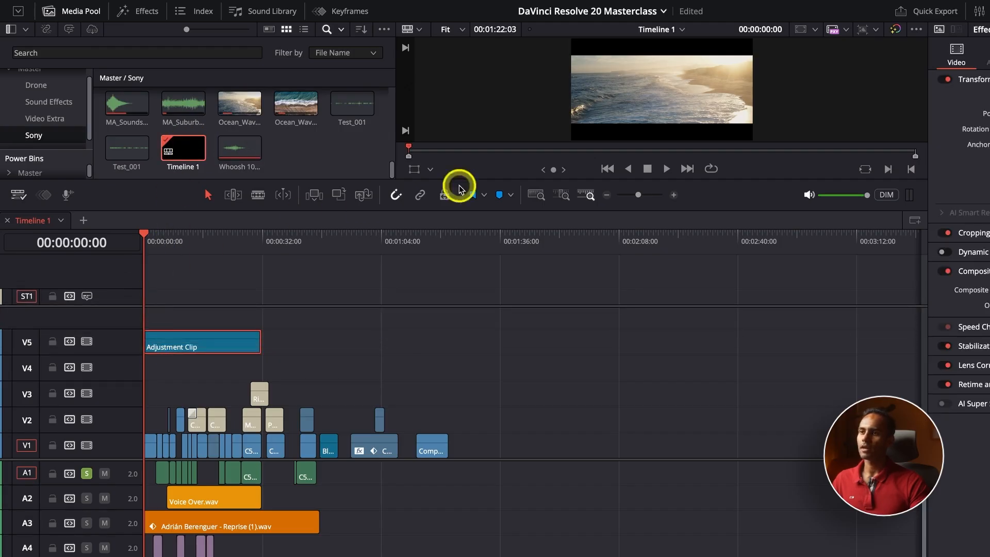
drag(506, 177, 493, 373)
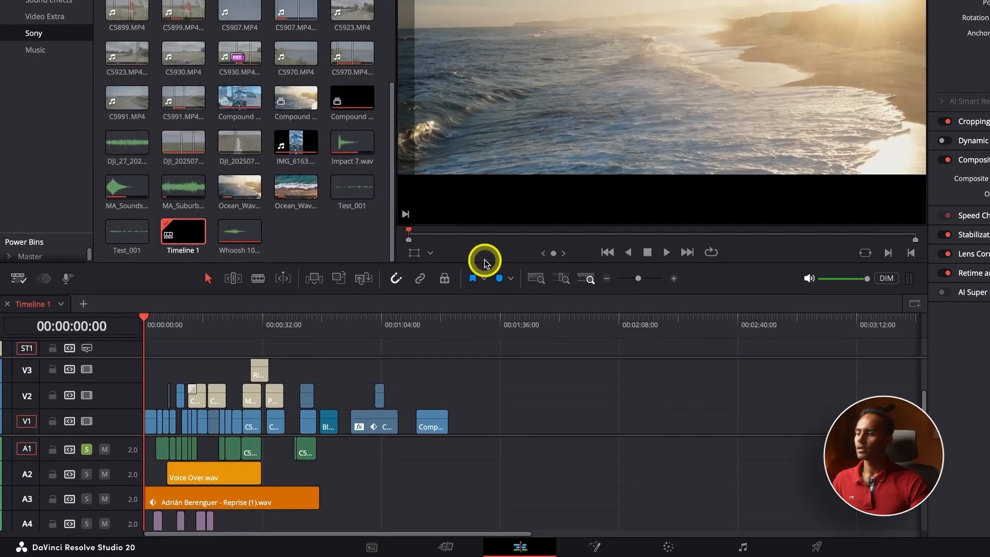
Step: Duplicate Timeline 1 from its context menu in the Sony bin
scroll(232, 507, up, 3)
scroll(231, 398, down, 2)
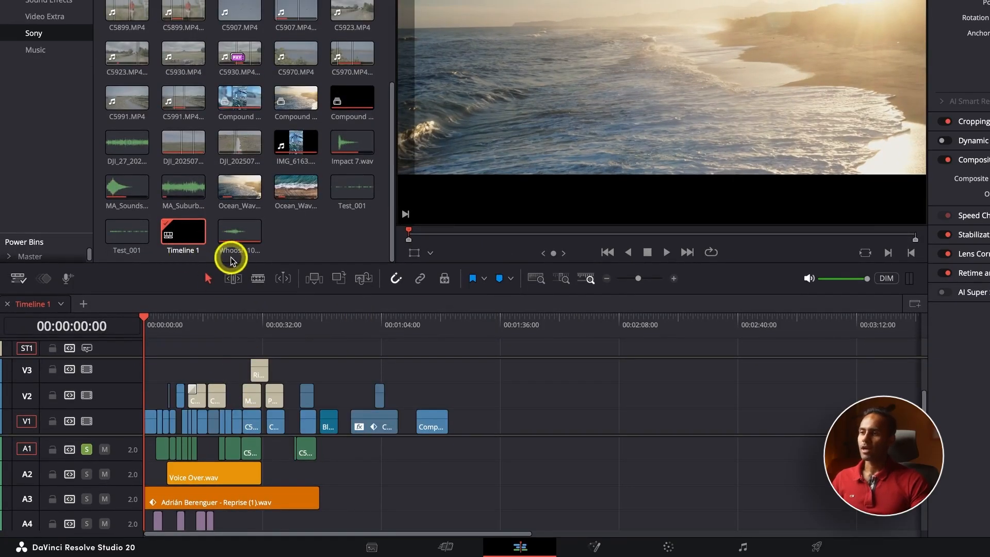
click(184, 232)
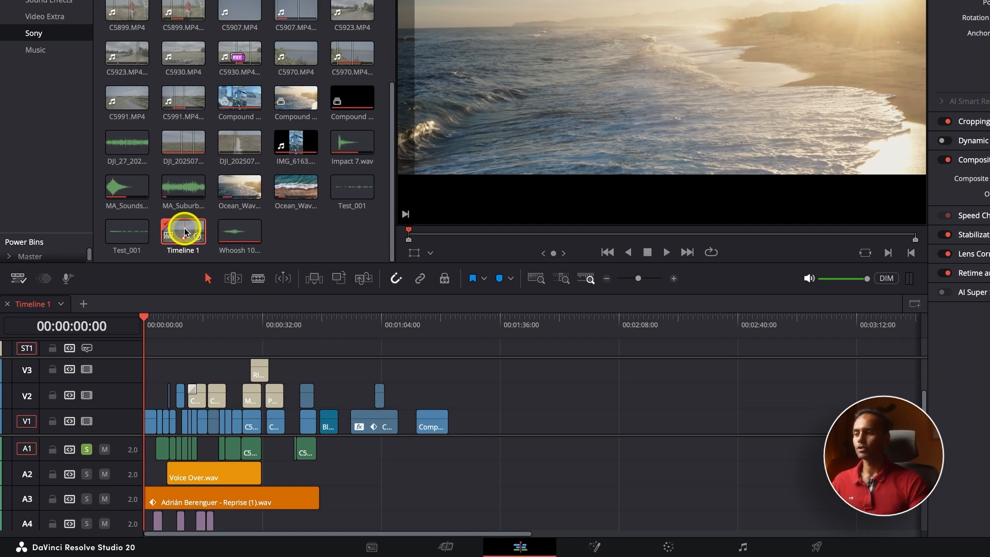
right_click(184, 231)
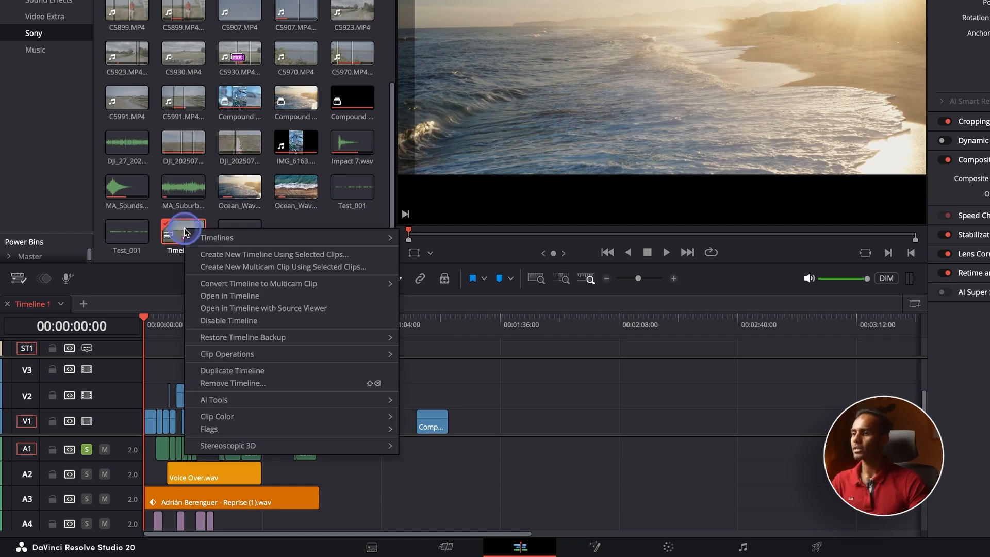
mouse_move(311, 238)
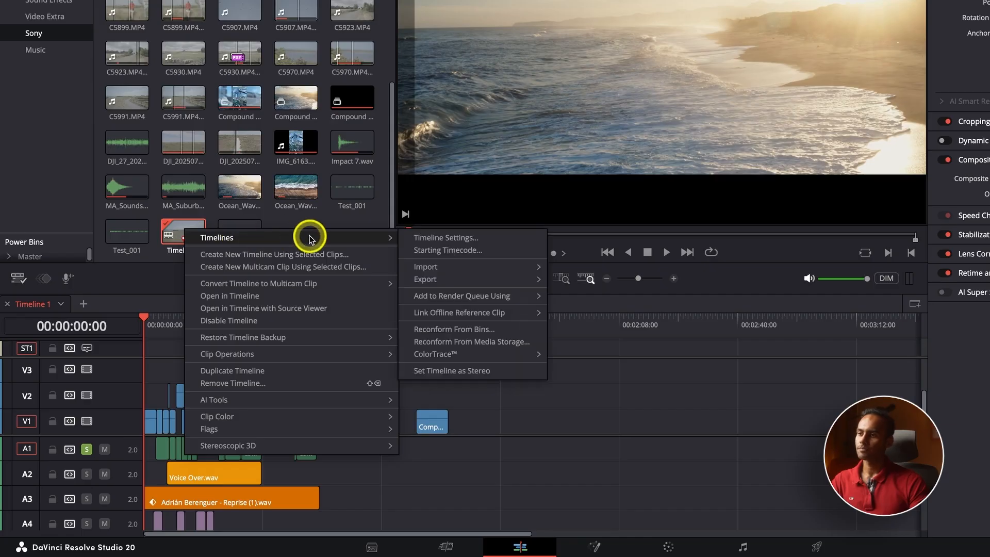
click(321, 372)
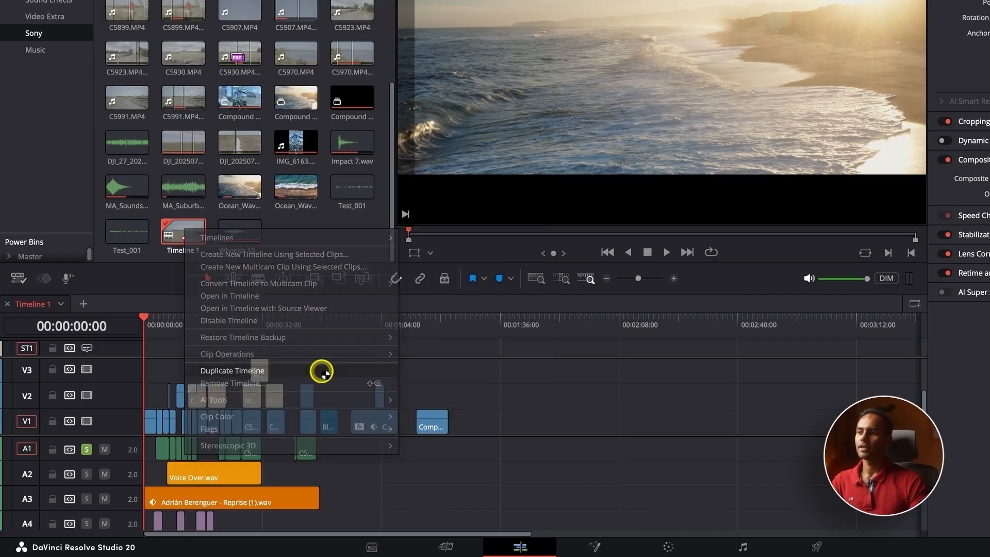
Step: Rename the timeline copy to Backup, then open Timeline 1 and Backup in their own tabs
double_click(248, 235)
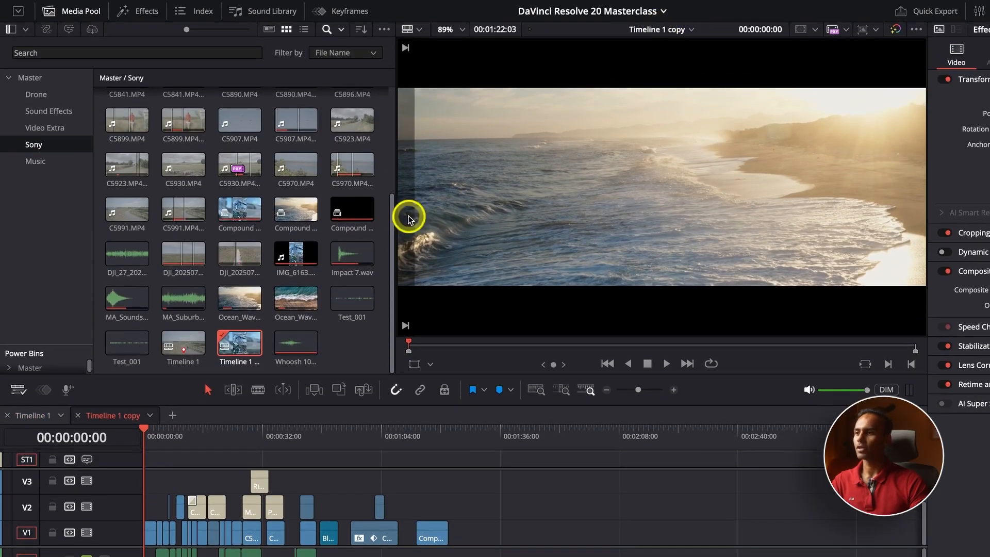
click(243, 364)
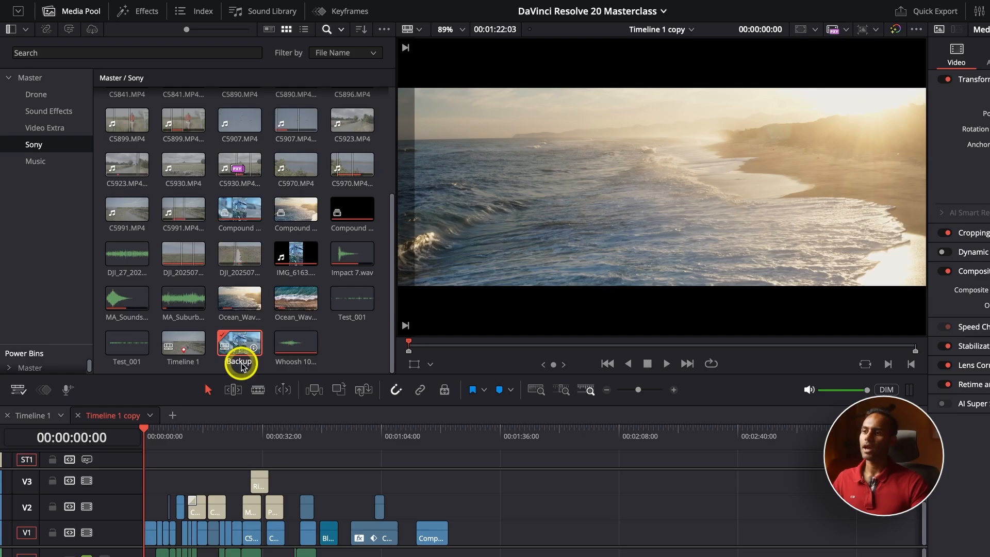
key(Return)
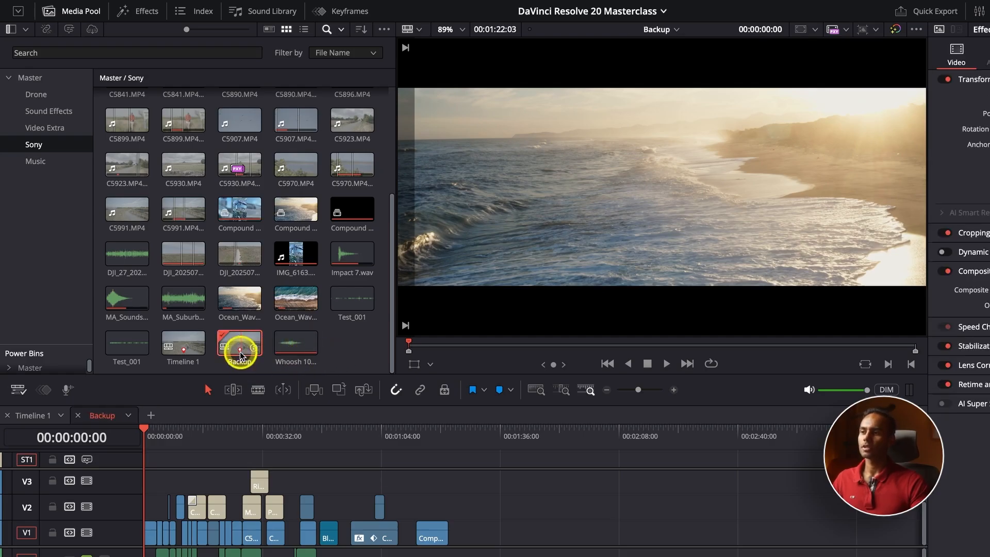
double_click(184, 340)
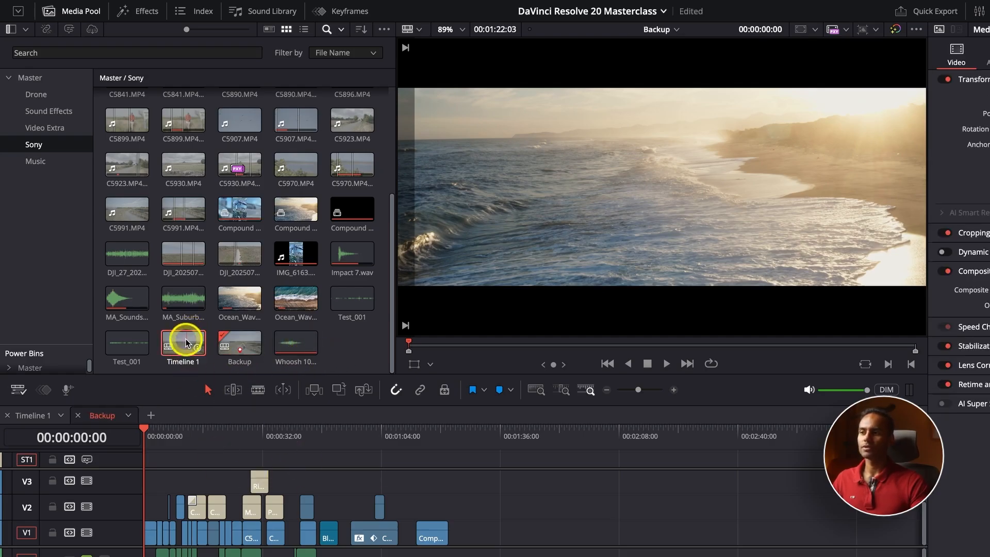
double_click(239, 345)
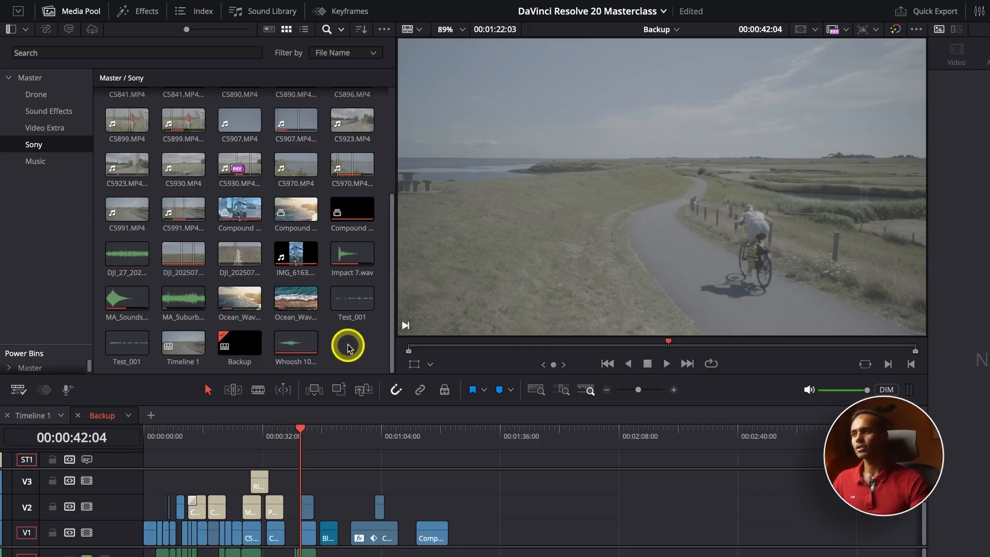
Step: Create a new bin named Timeline inside the Master bin
click(55, 78)
right_click(188, 229)
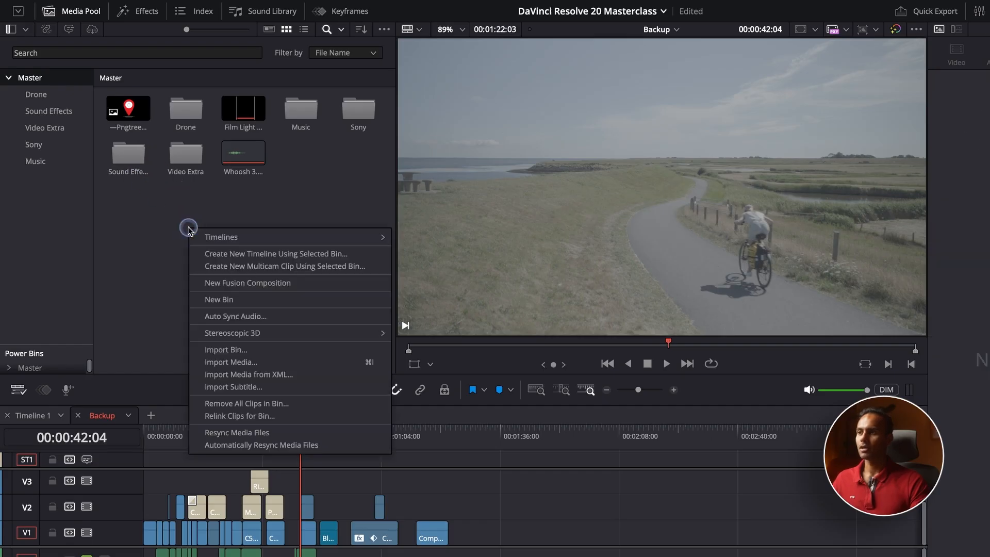
click(242, 299)
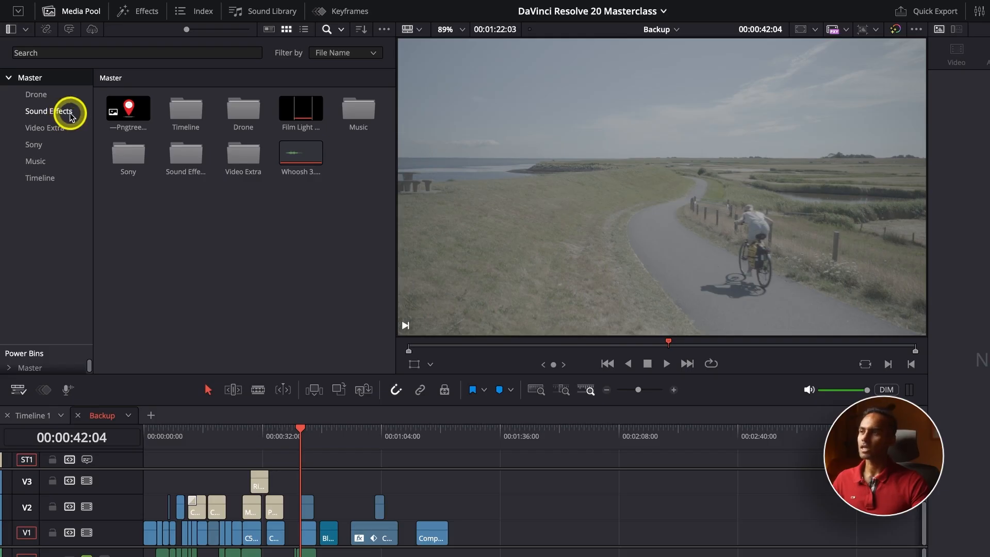
Step: Move Timeline 1 and Backup from the Sony bin into the Timeline bin
click(45, 144)
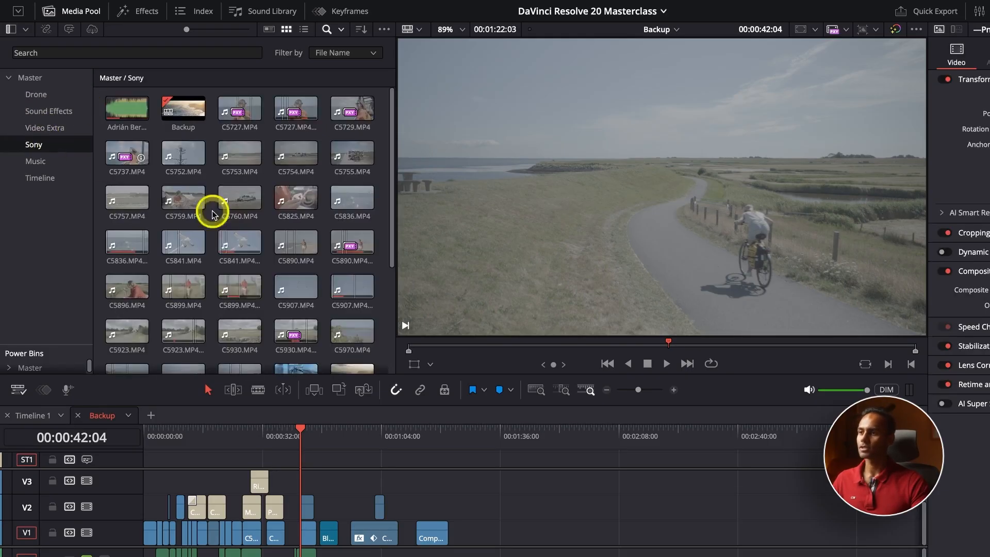
scroll(222, 232, down, 5)
click(241, 341)
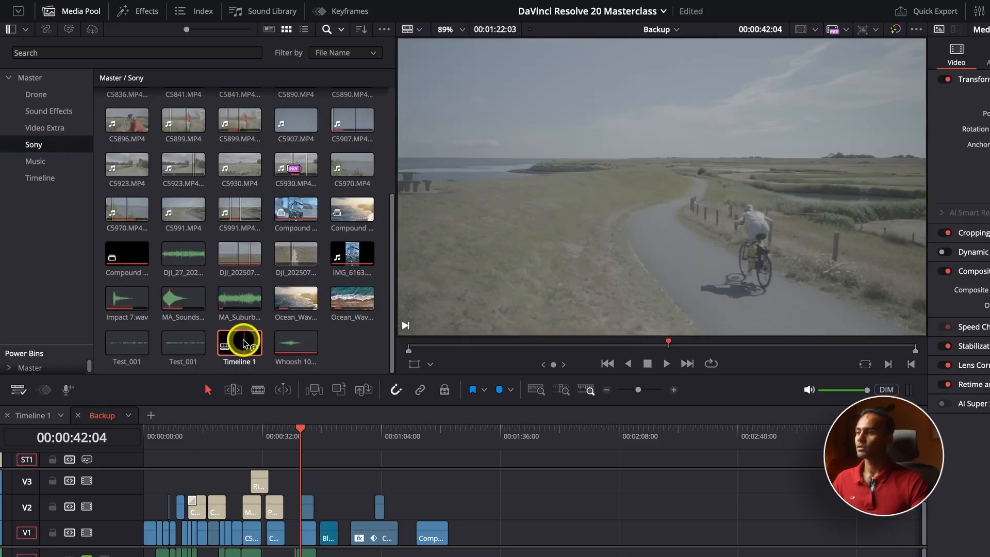
drag(242, 343, 47, 178)
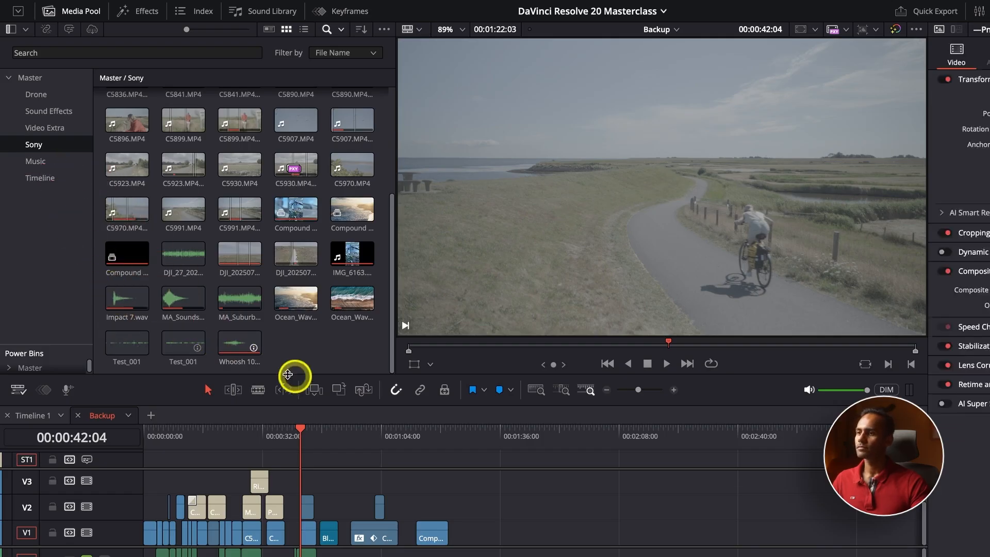
scroll(319, 342, up, 4)
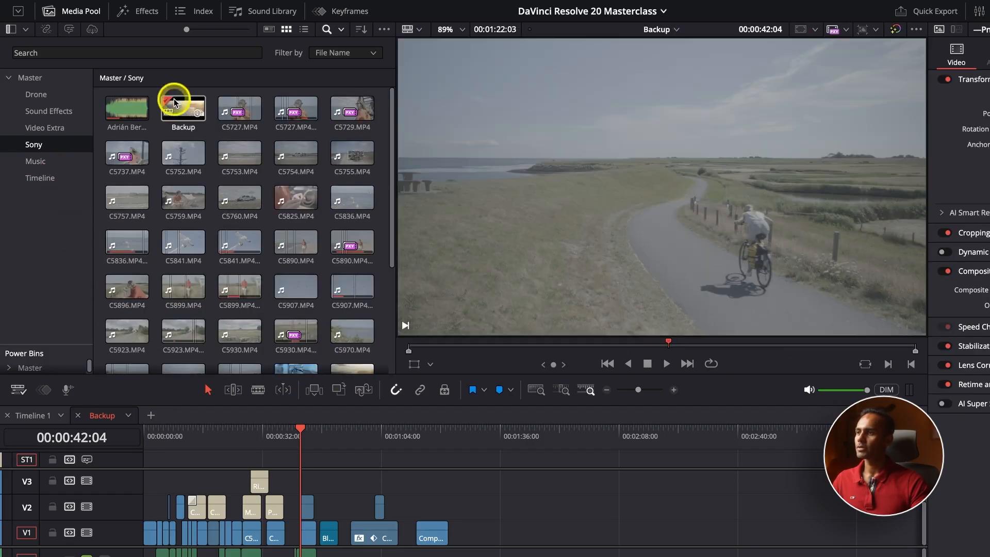
drag(175, 105, 48, 175)
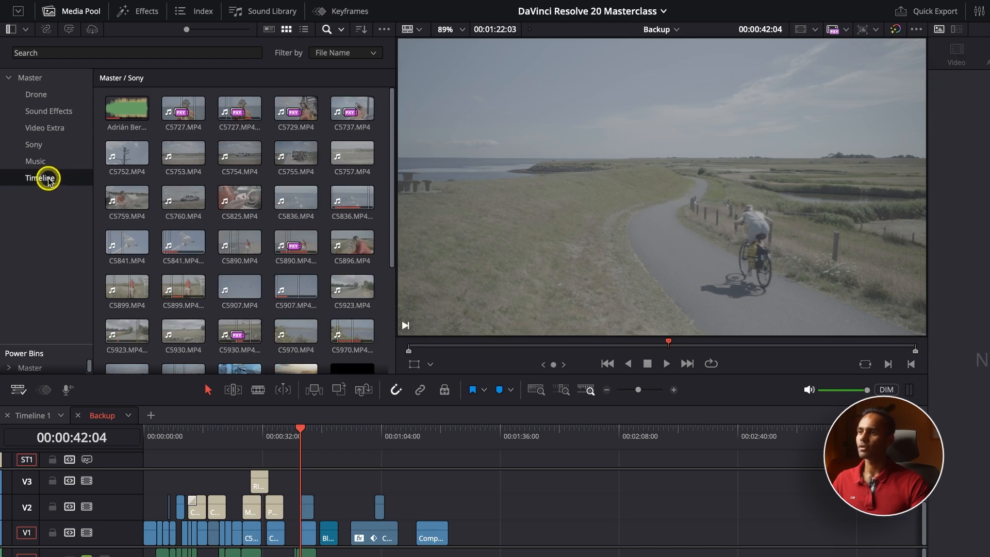
click(49, 175)
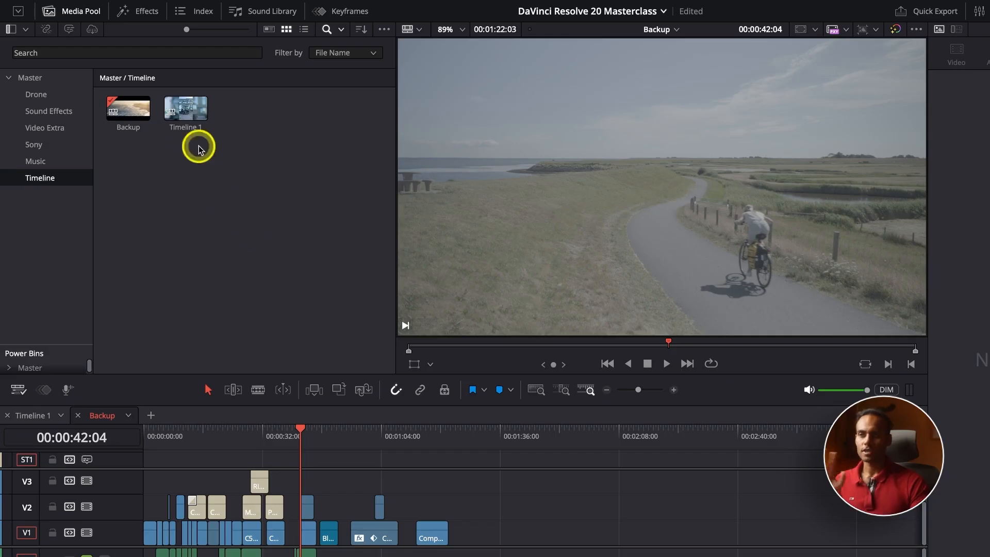
click(196, 116)
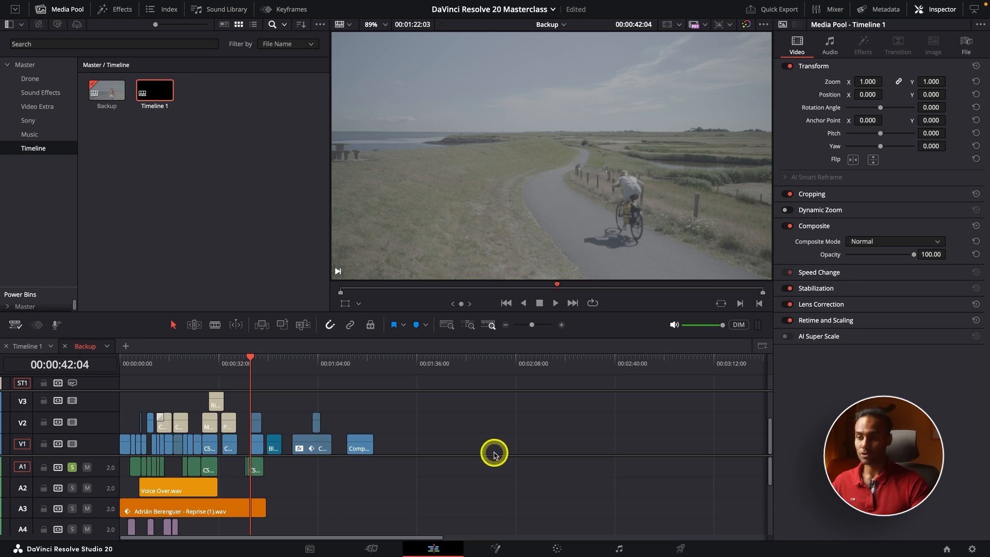
Step: Zoom the timeline in and out, returning the playhead to the start
click(561, 324)
click(735, 372)
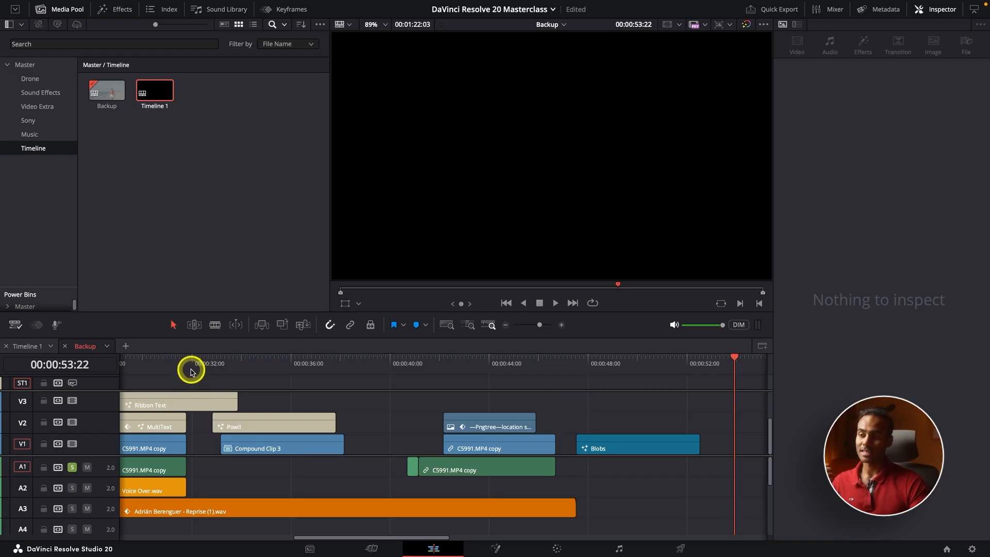
key(Home)
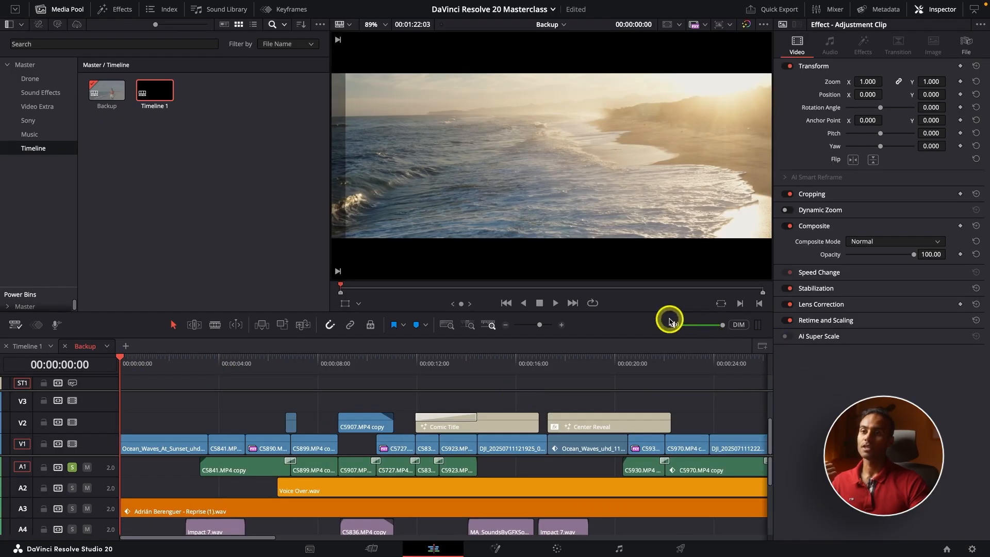
click(506, 325)
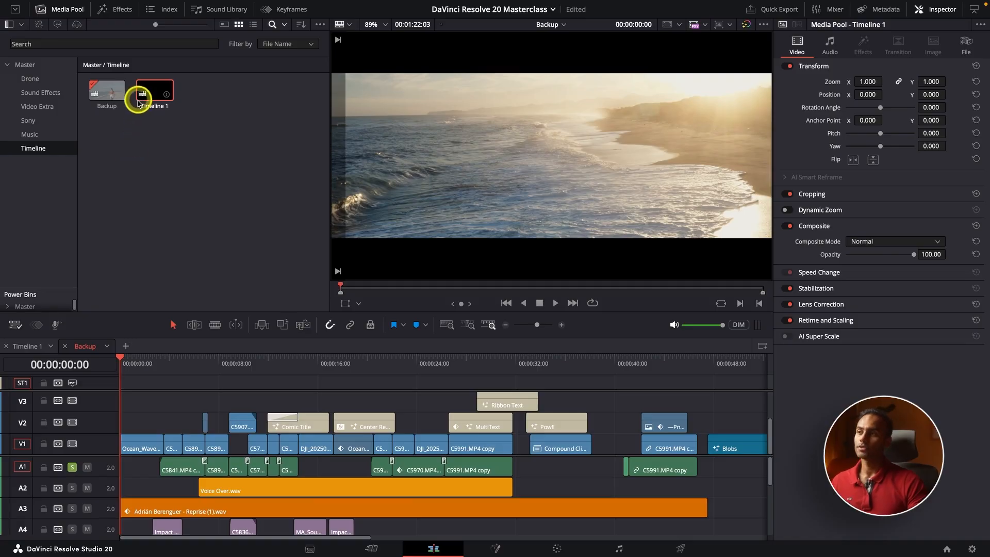
Step: Show Timeline 1's Restore Timeline Backup list of saves from 29 and 30/07/2025
click(153, 92)
right_click(153, 91)
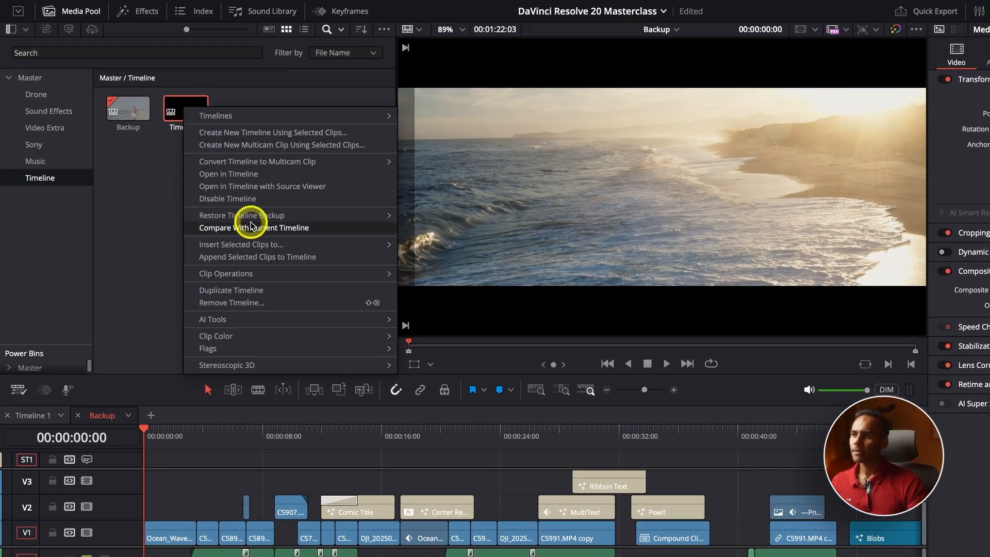
mouse_move(310, 214)
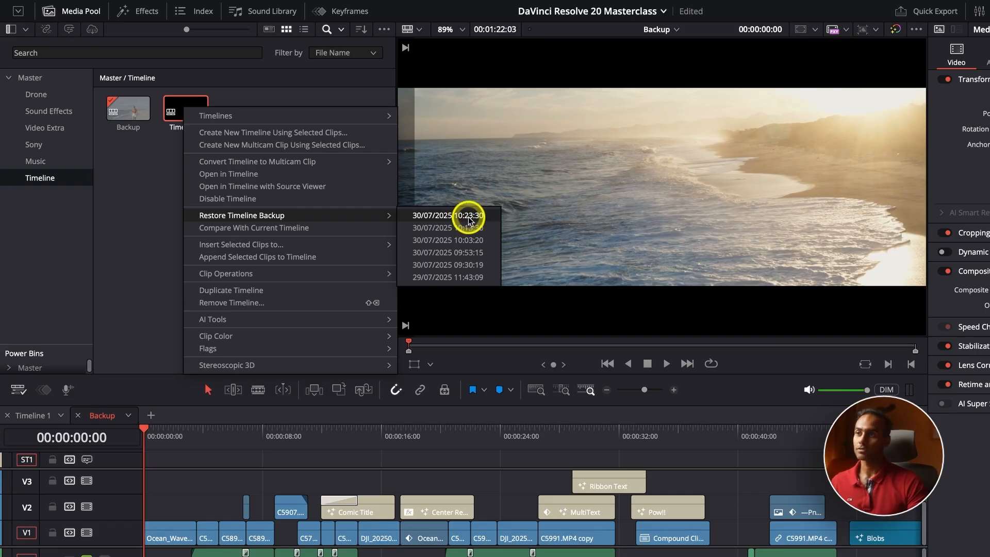
Step: Restore Timeline 1's 30/07/2025 10:23:30 backup and zoom in around 00:00:31:19
click(469, 216)
click(201, 438)
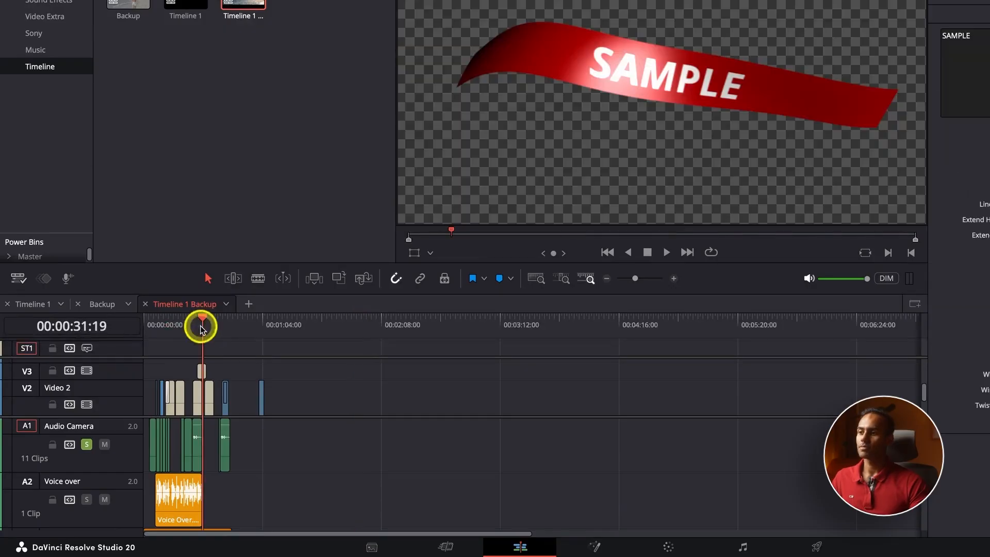
key(super+equal)
key(super+equal)
key(super+equal)
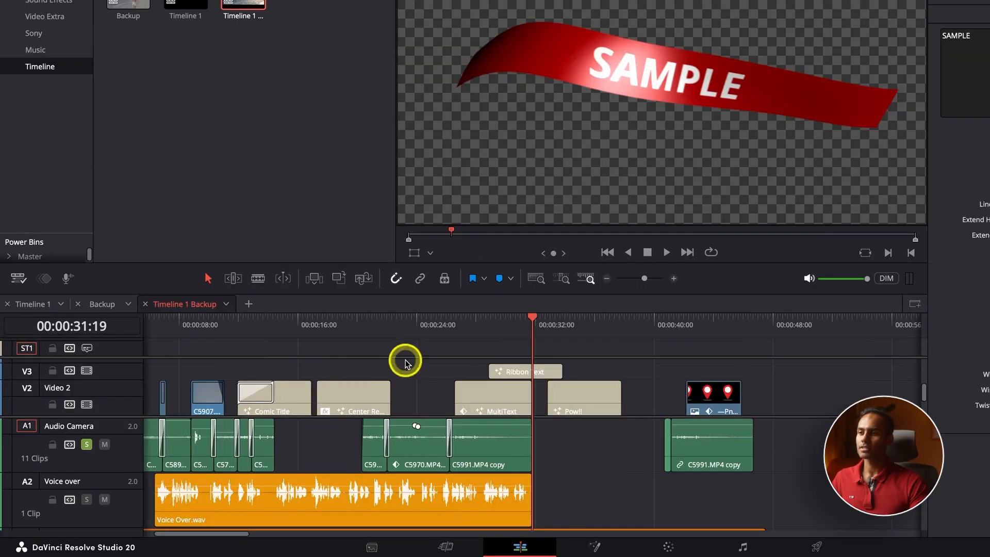
Step: Enlarge the timeline panel, zoom out, and scrub the restored timeline to 00:00:28:21
drag(525, 262, 531, 99)
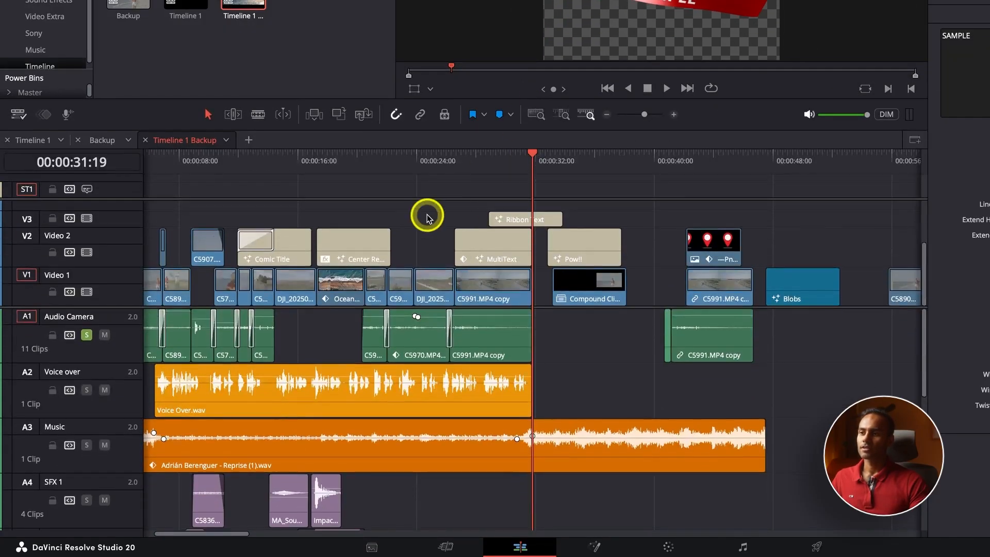
scroll(427, 218, down, 3)
scroll(427, 216, down, 2)
key(super+minus)
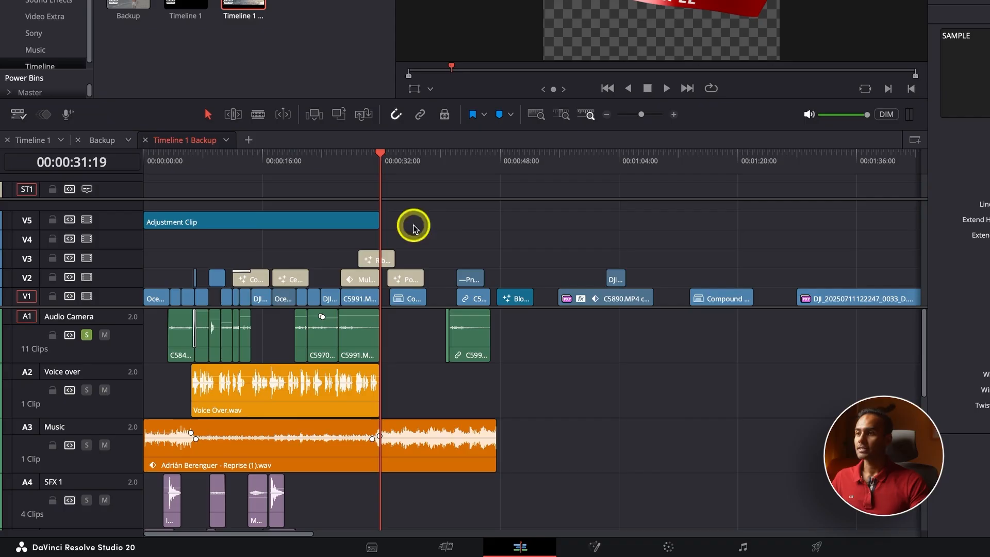
click(252, 164)
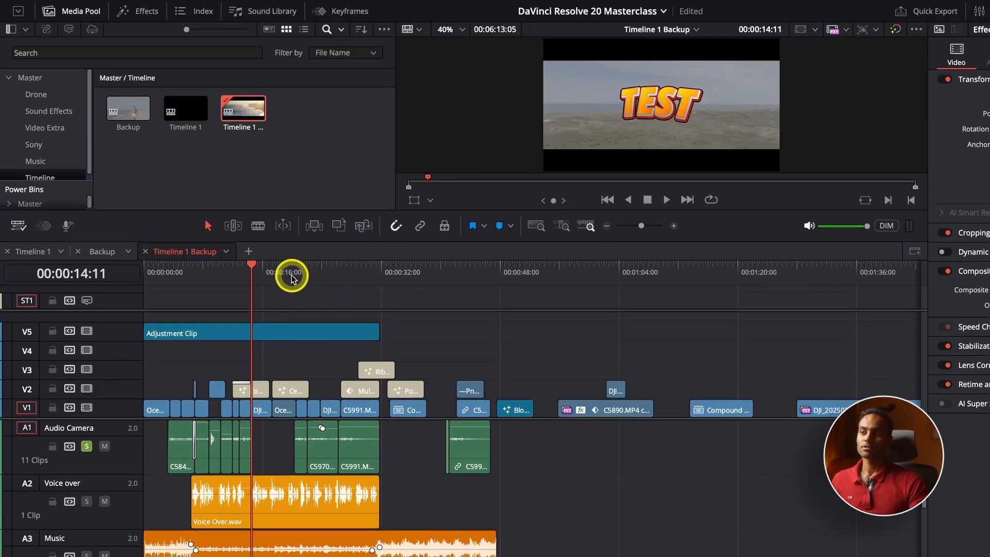
drag(260, 274, 363, 287)
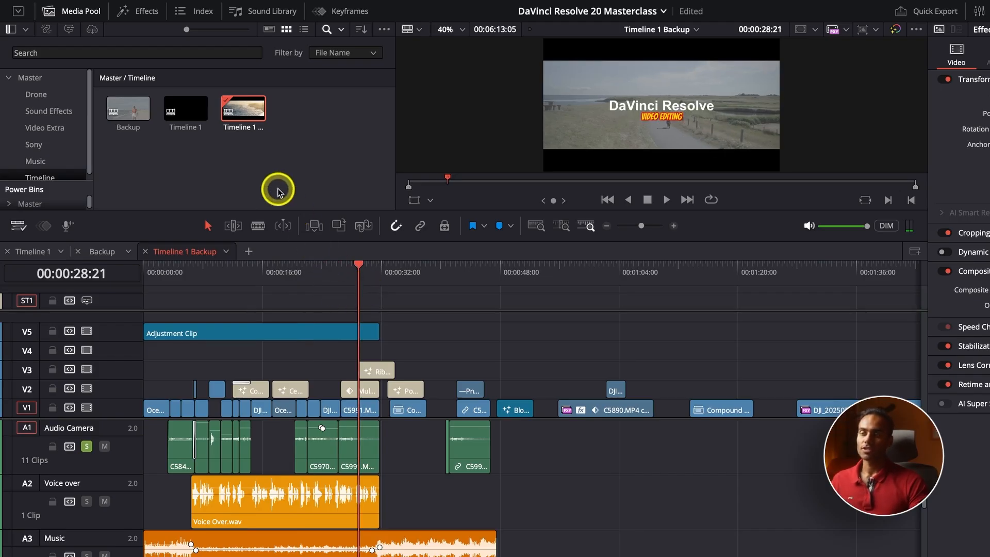
double_click(196, 123)
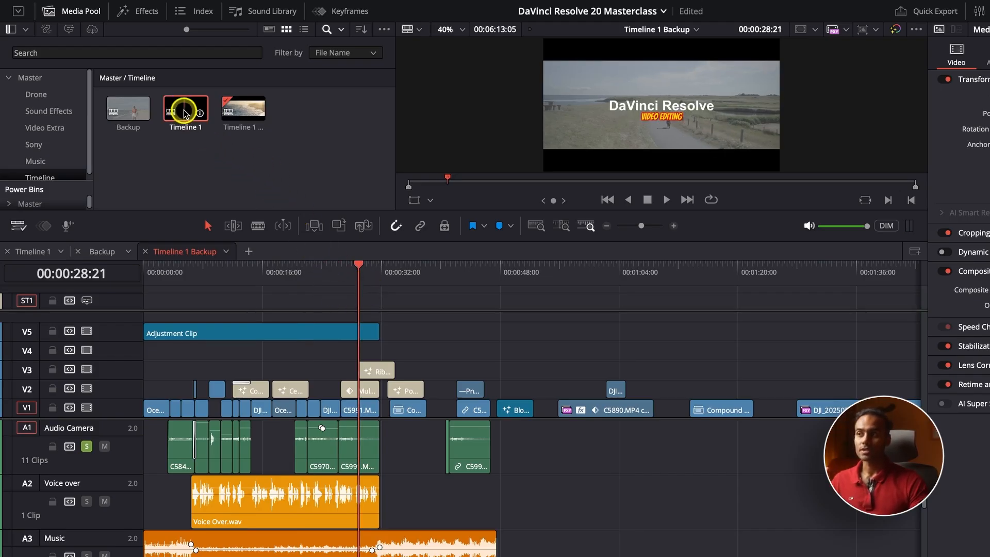
right_click(180, 119)
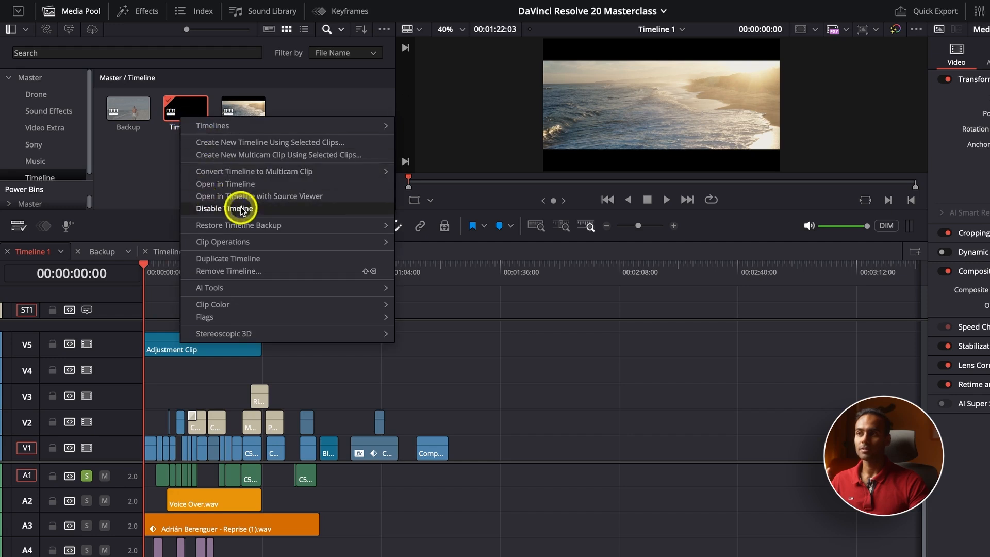
click(153, 170)
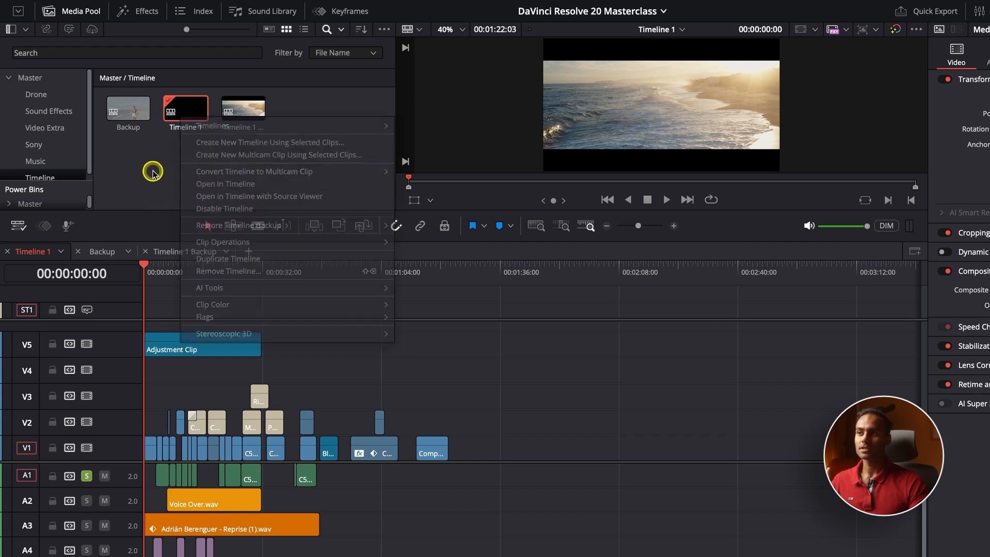
double_click(246, 120)
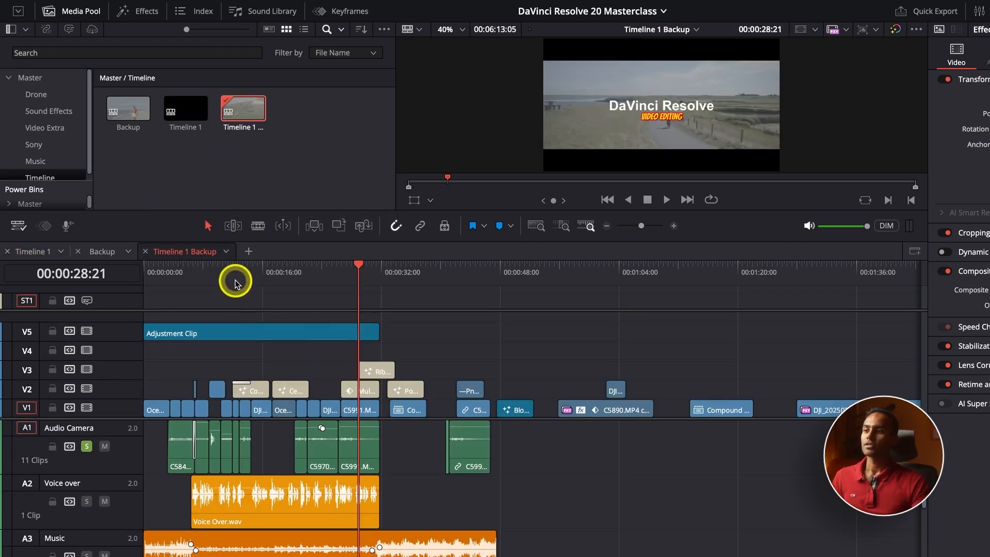
click(234, 279)
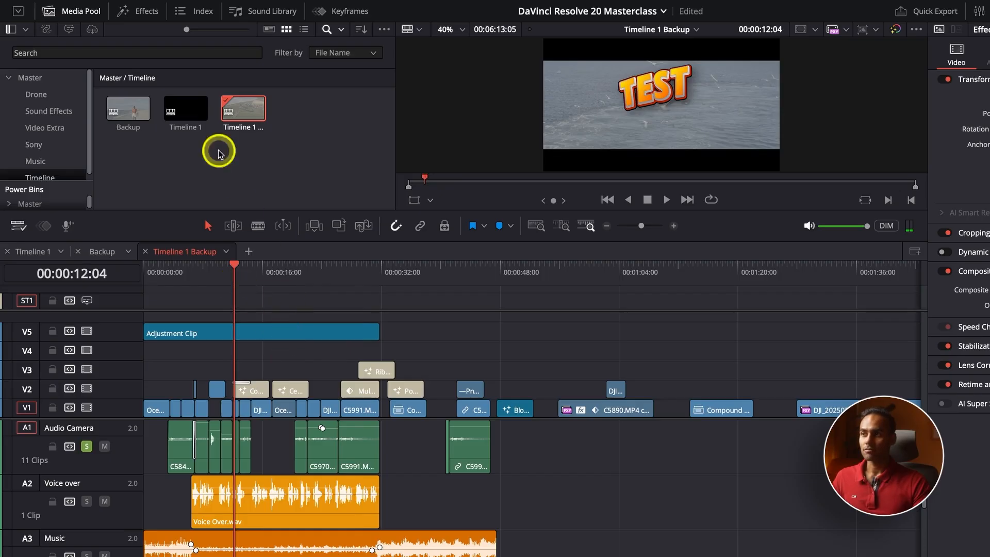
double_click(185, 115)
double_click(253, 112)
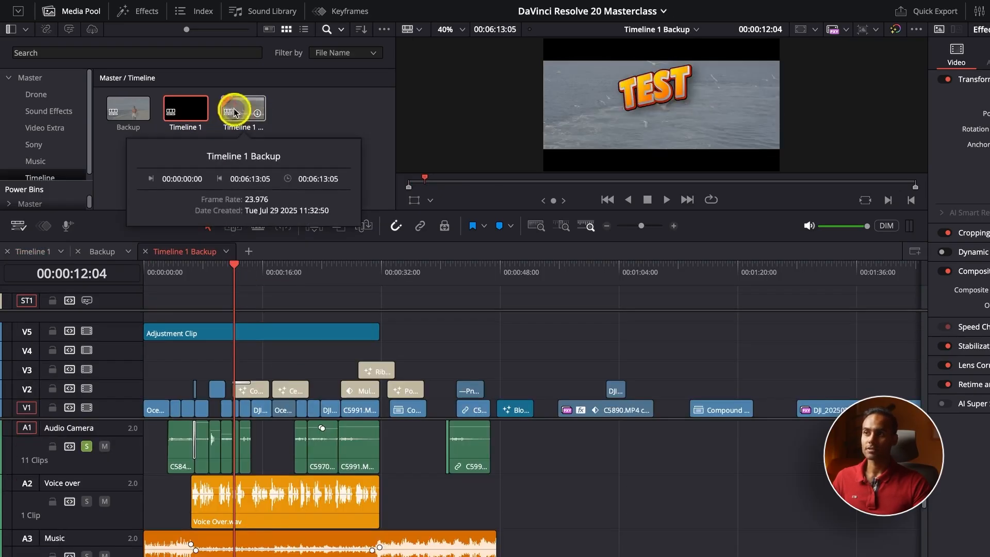
click(245, 118)
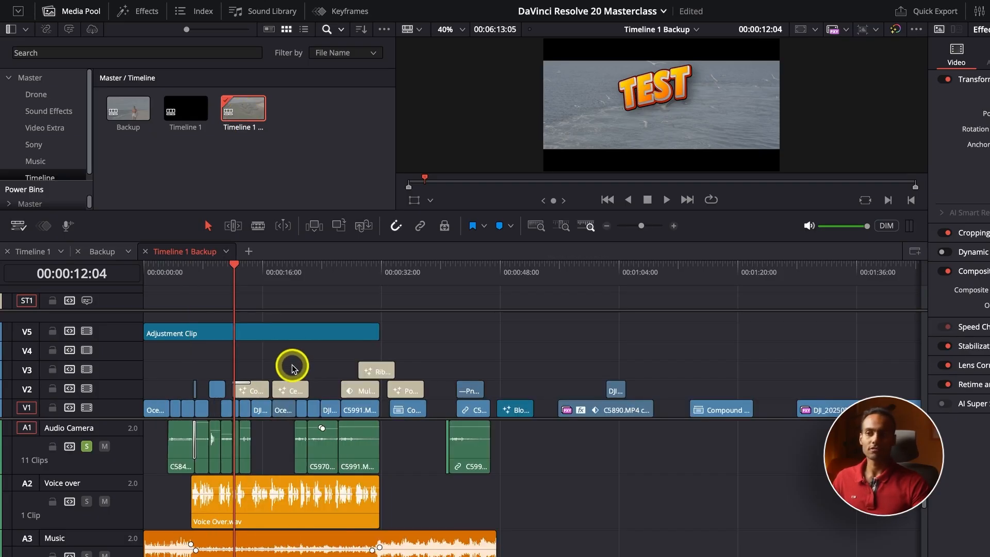
key(super+minus)
key(super+minus)
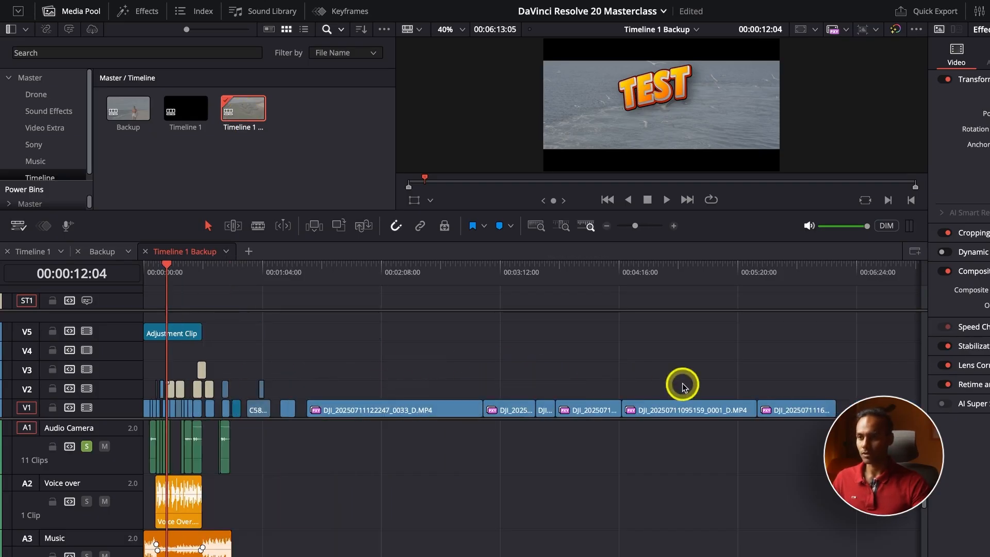